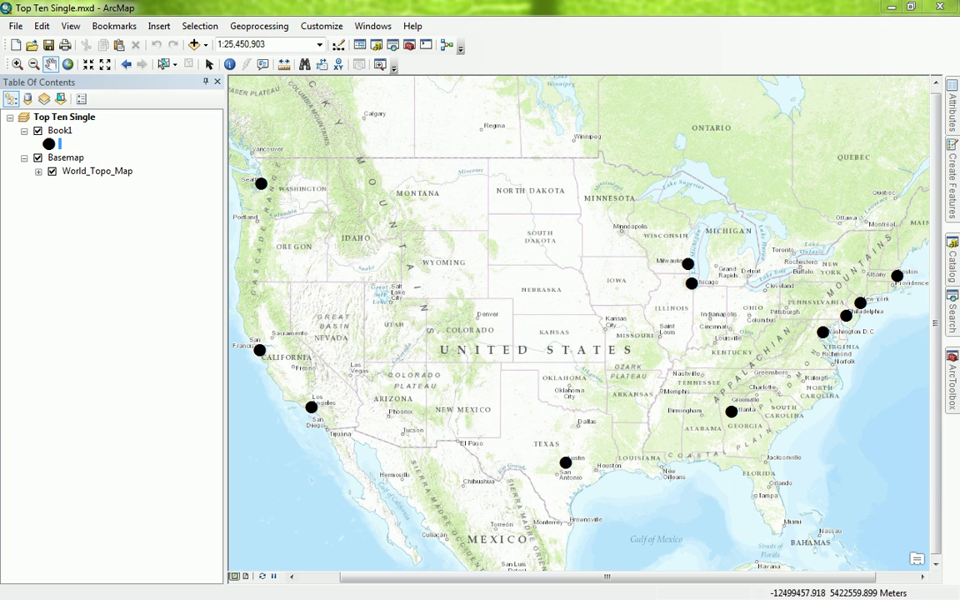
Open the Book1 layer's attribute table, review its city ranking fields, and close it.
left_click(59, 130)
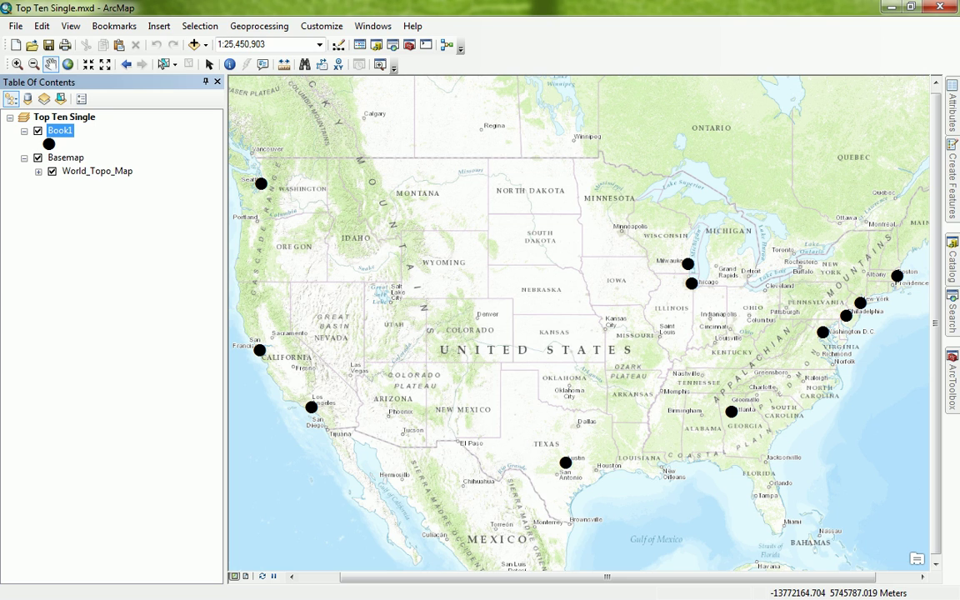
right_click(59, 131)
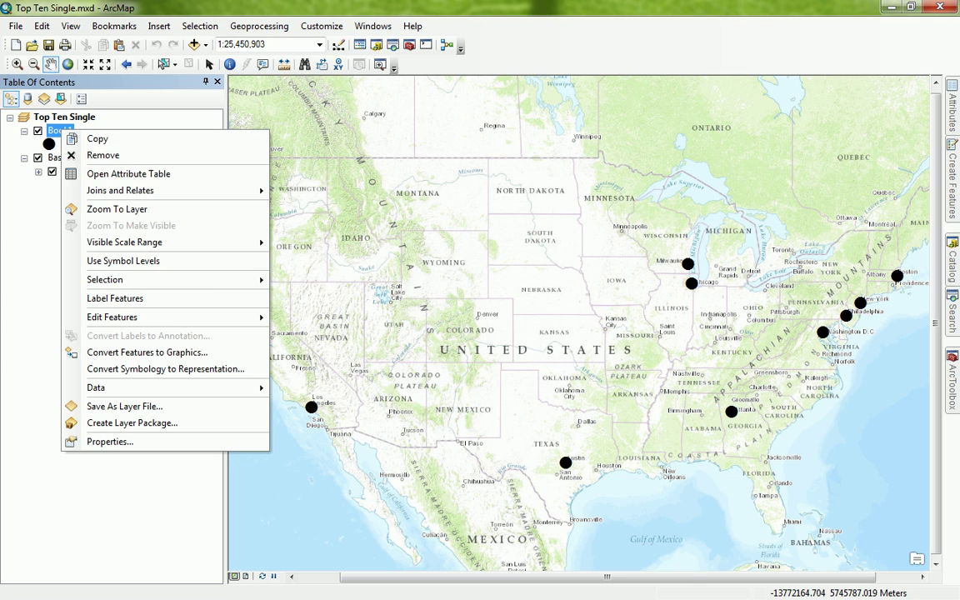
left_click(108, 156)
left_click_drag(167, 298, 175, 198)
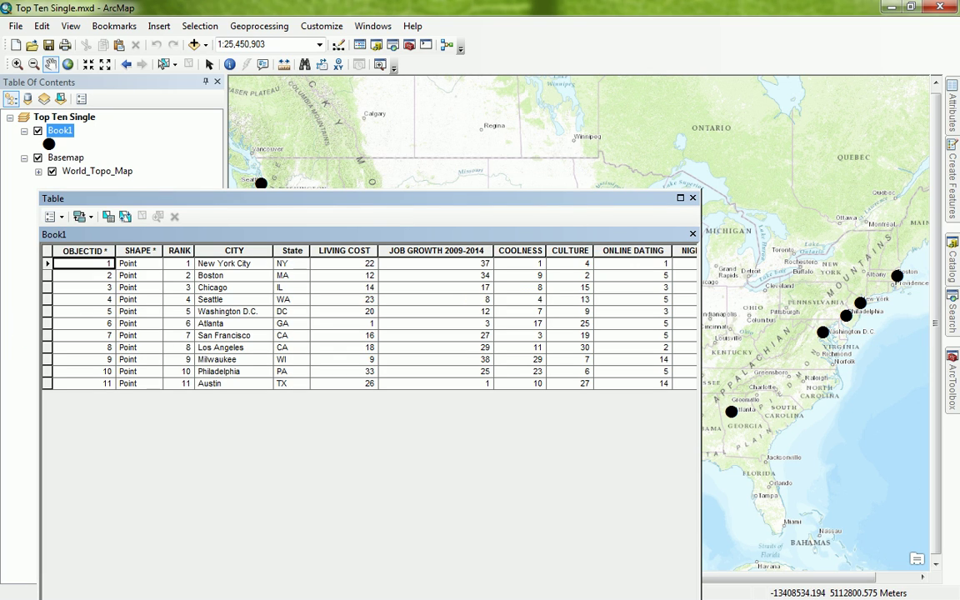
left_click_drag(501, 198, 551, 93)
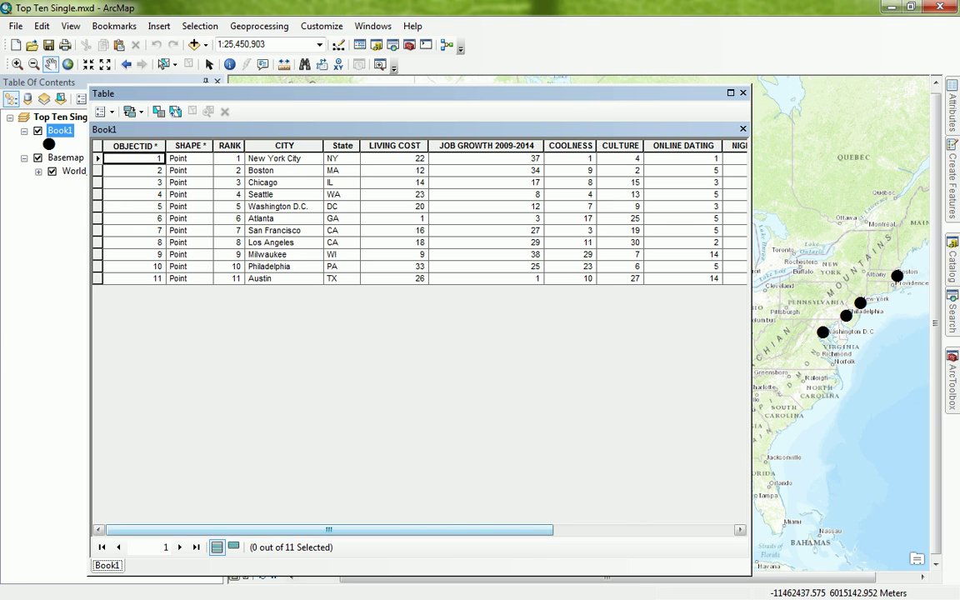
mouse_move(329, 530)
left_mouse_down()
mouse_move(456, 529)
mouse_move(328, 530)
left_mouse_up()
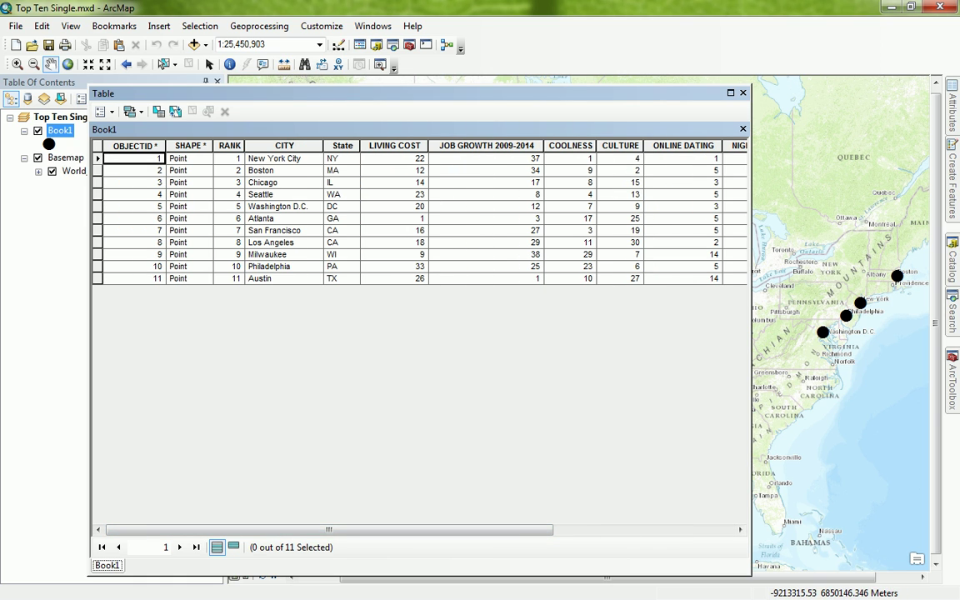
left_click(742, 93)
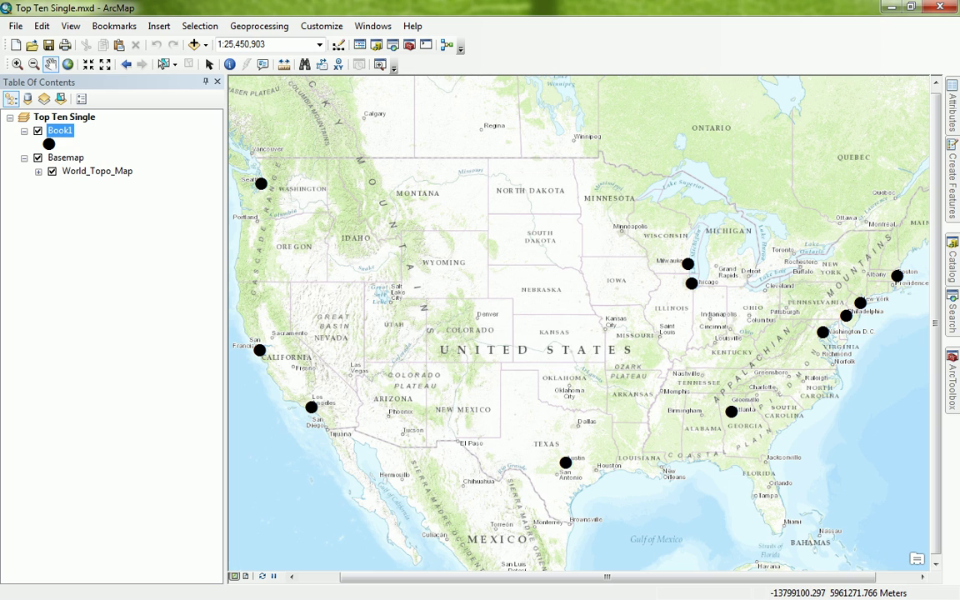
Turn on labels for the Book1 layer, using RANK as the label field.
right_click(61, 132)
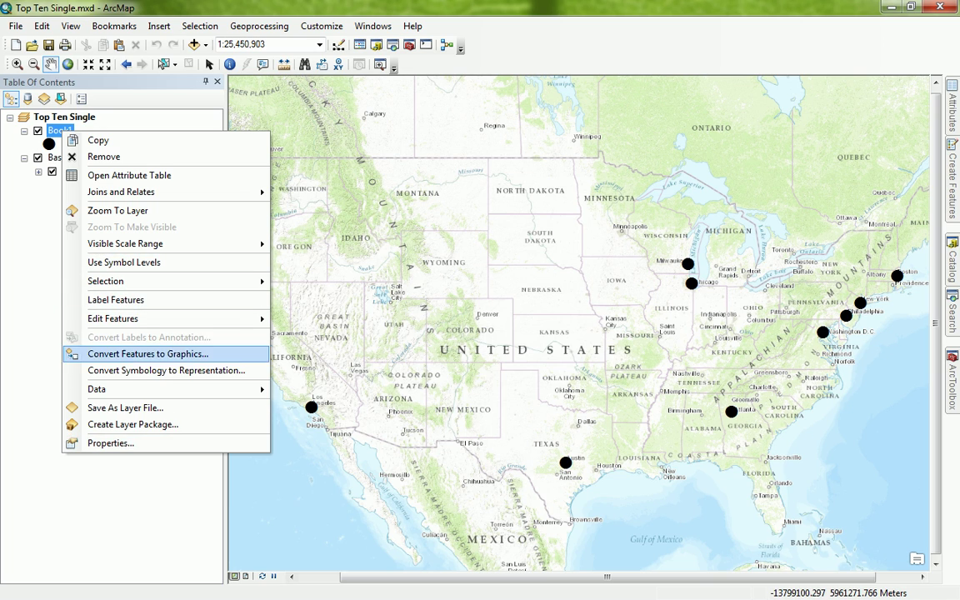
left_click(92, 125)
right_click(53, 128)
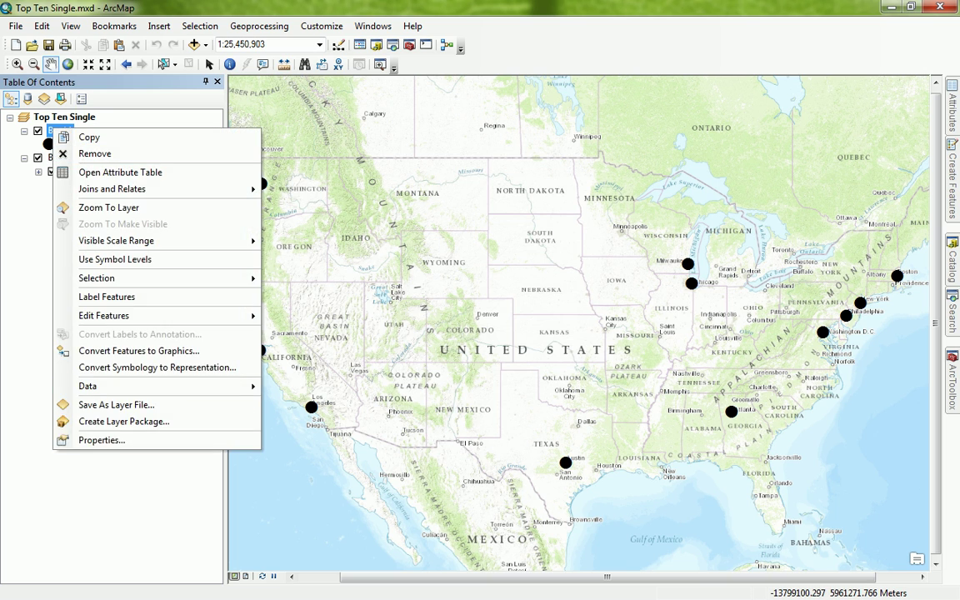
left_click(100, 440)
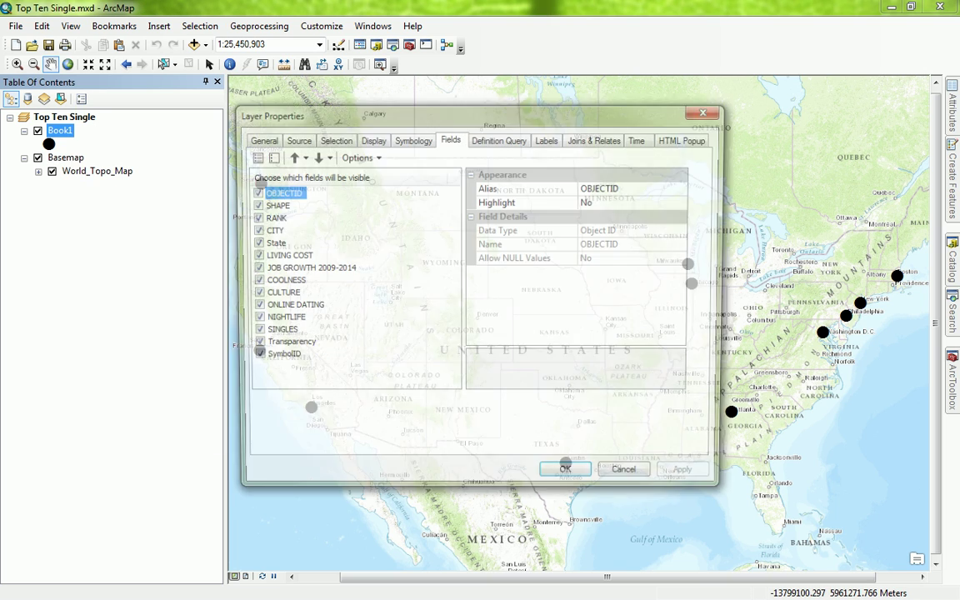
left_click(548, 138)
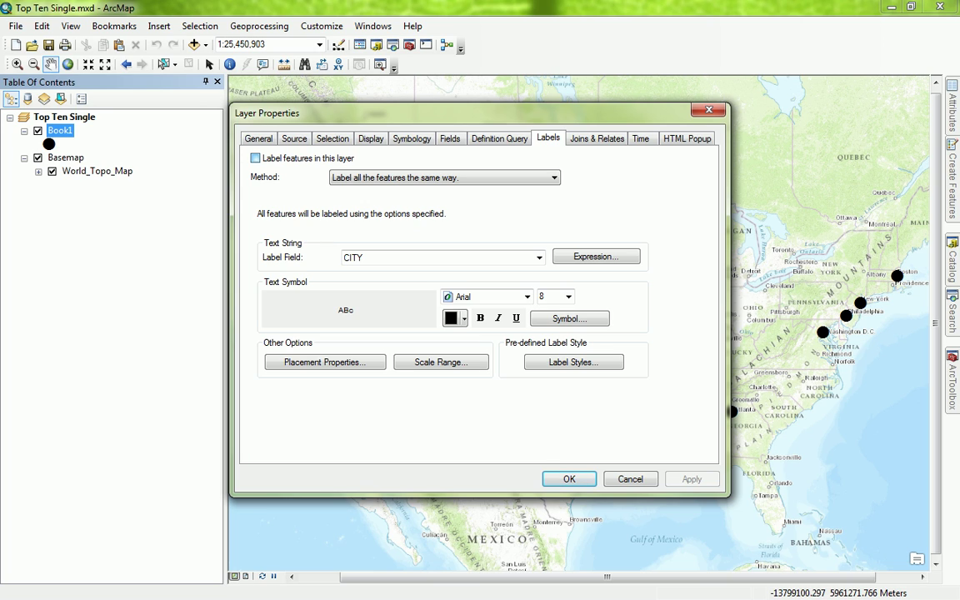
left_click(255, 157)
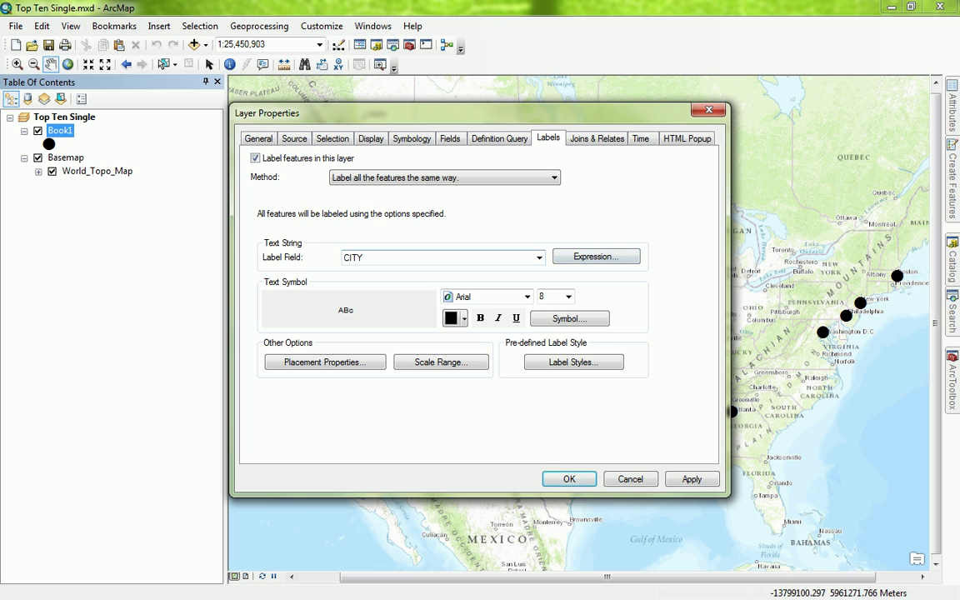
left_click(487, 257)
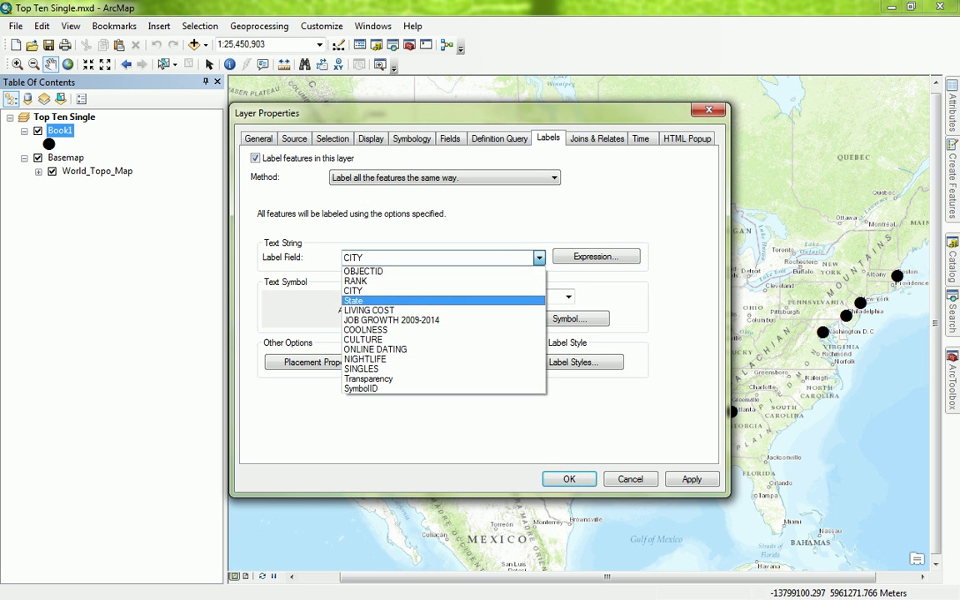
left_click(358, 281)
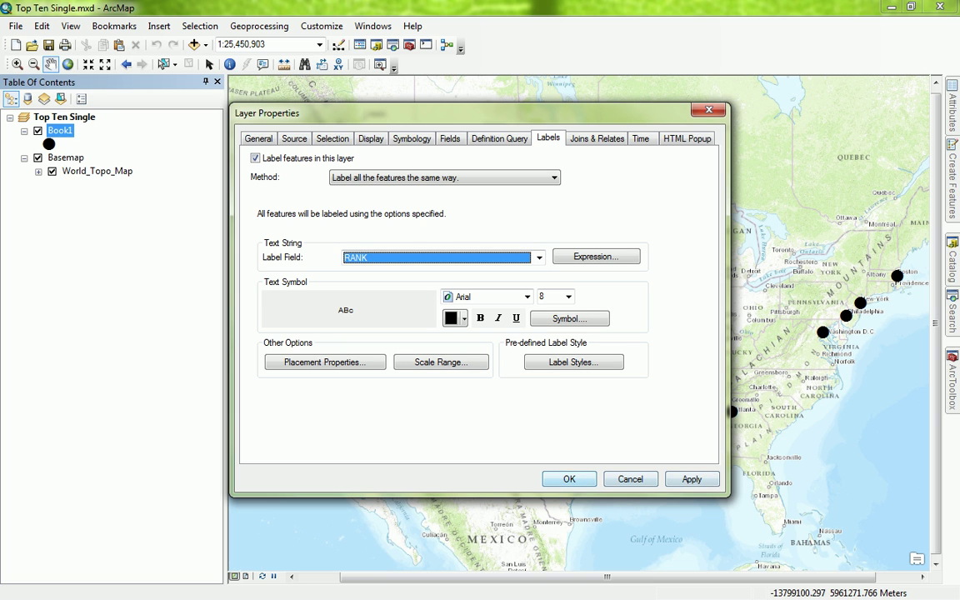
key("Return")
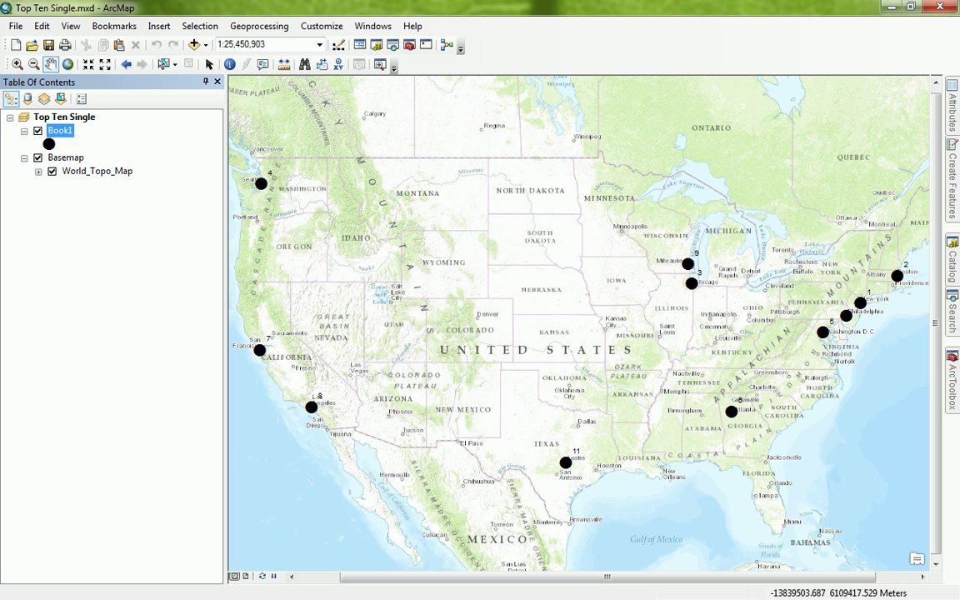
Set the Book1 layer's label text to Arial Narrow, size 12.
right_click(62, 131)
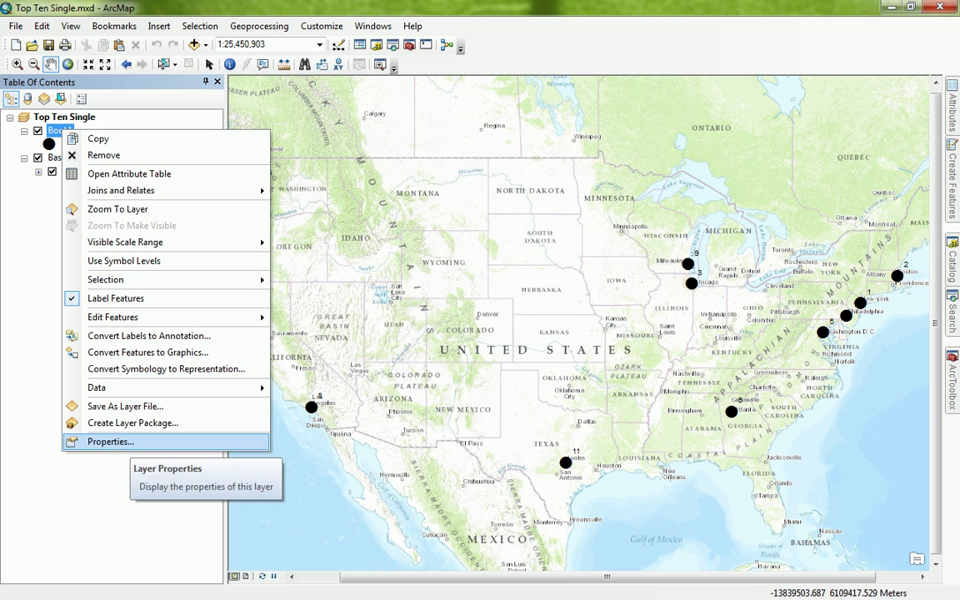
left_click(111, 442)
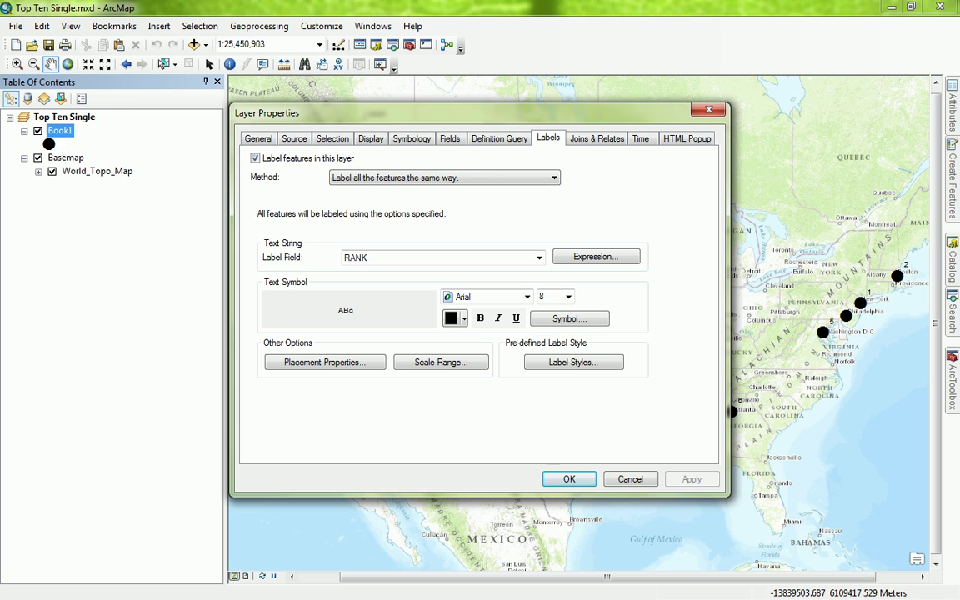
left_click(568, 297)
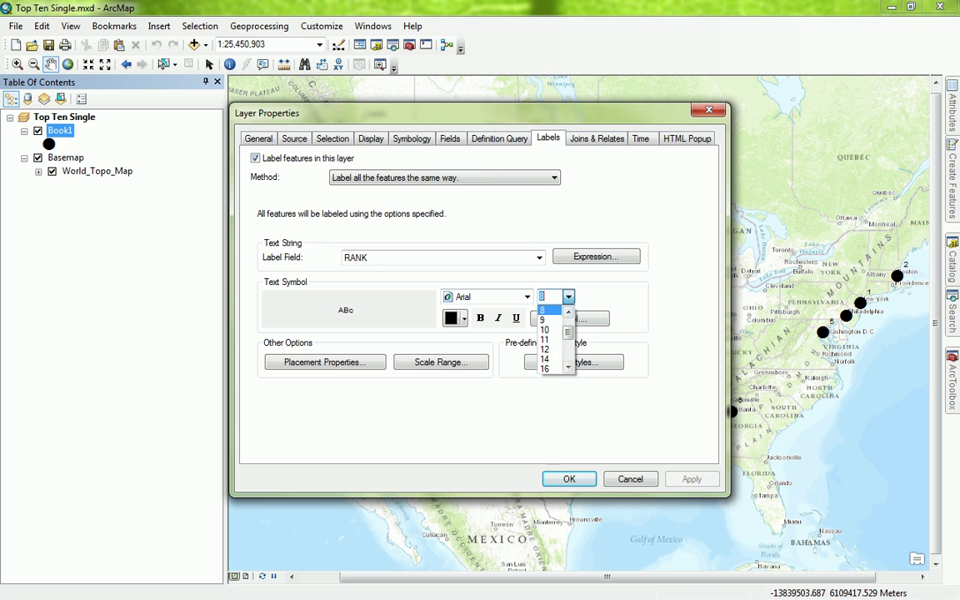
left_click(549, 350)
left_click(527, 297)
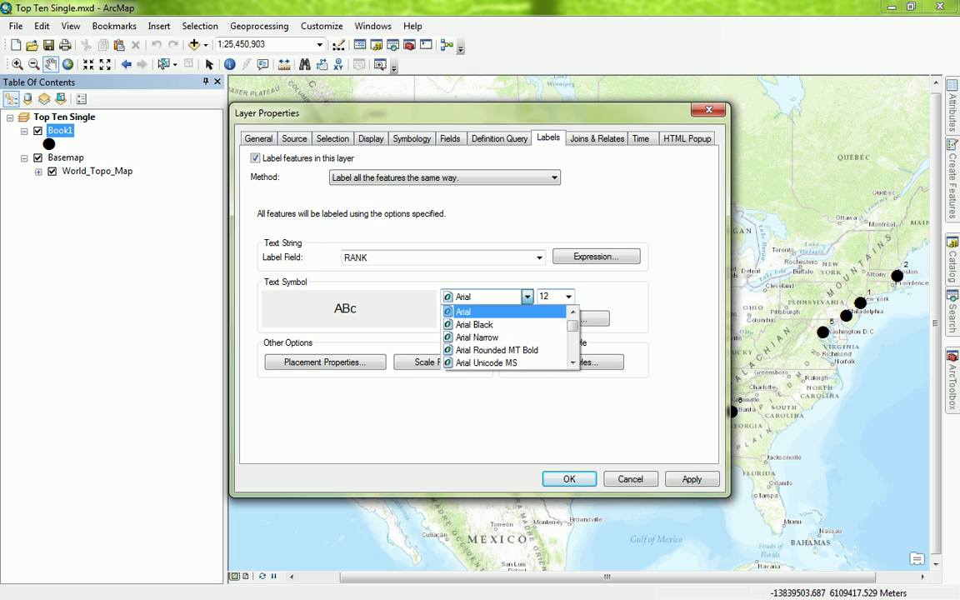
left_click(477, 337)
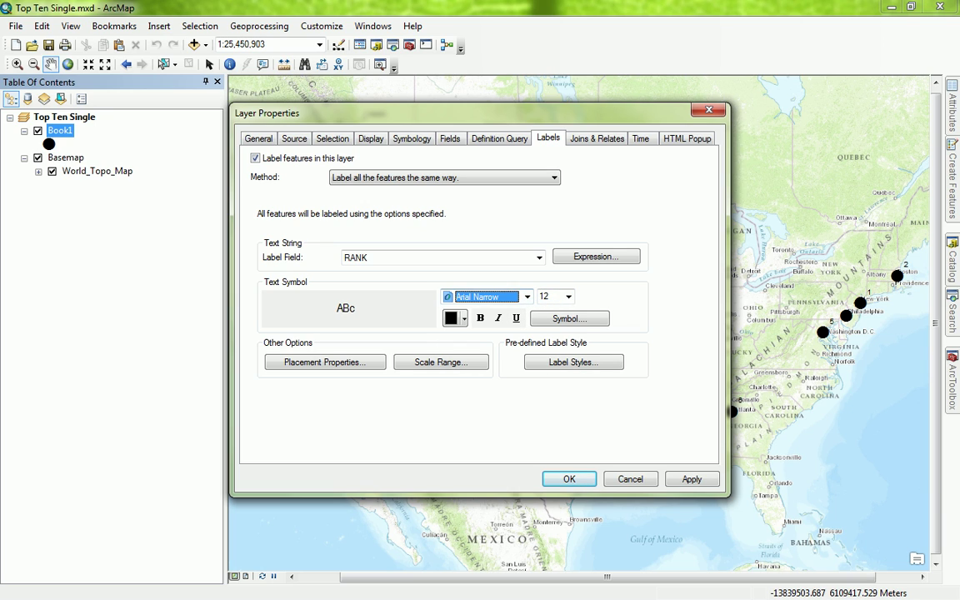
left_click(527, 297)
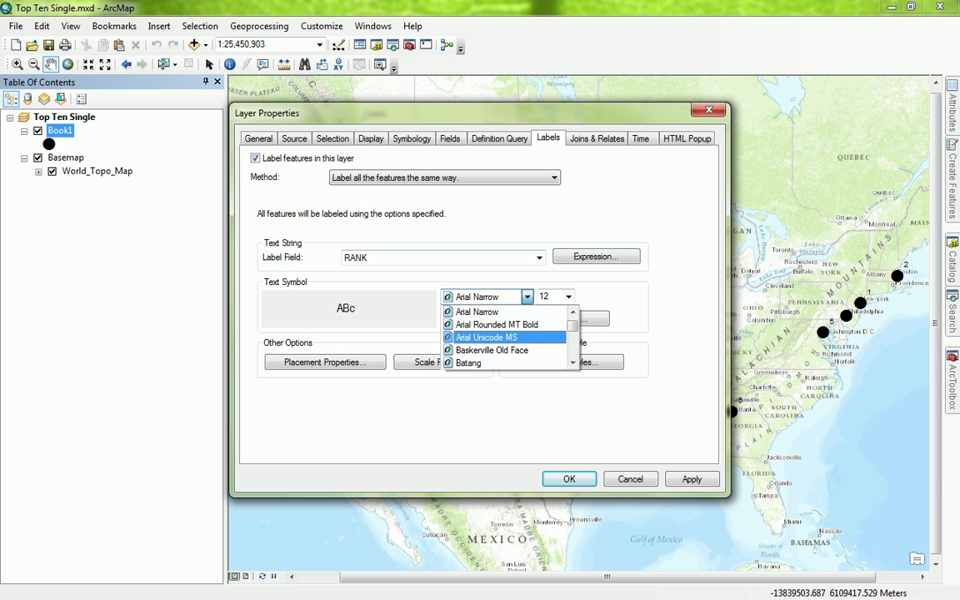
left_click(485, 312)
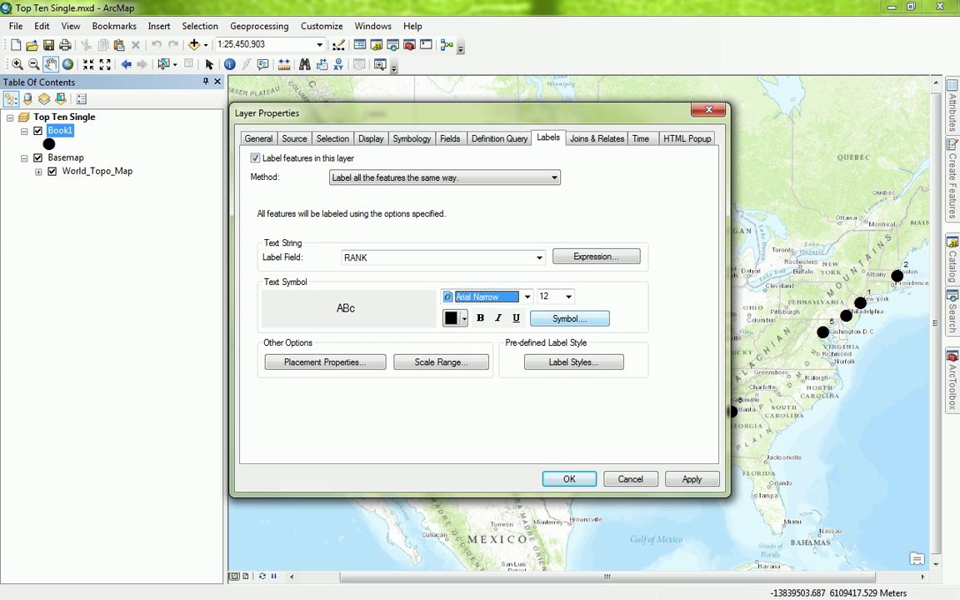
left_click(570, 319)
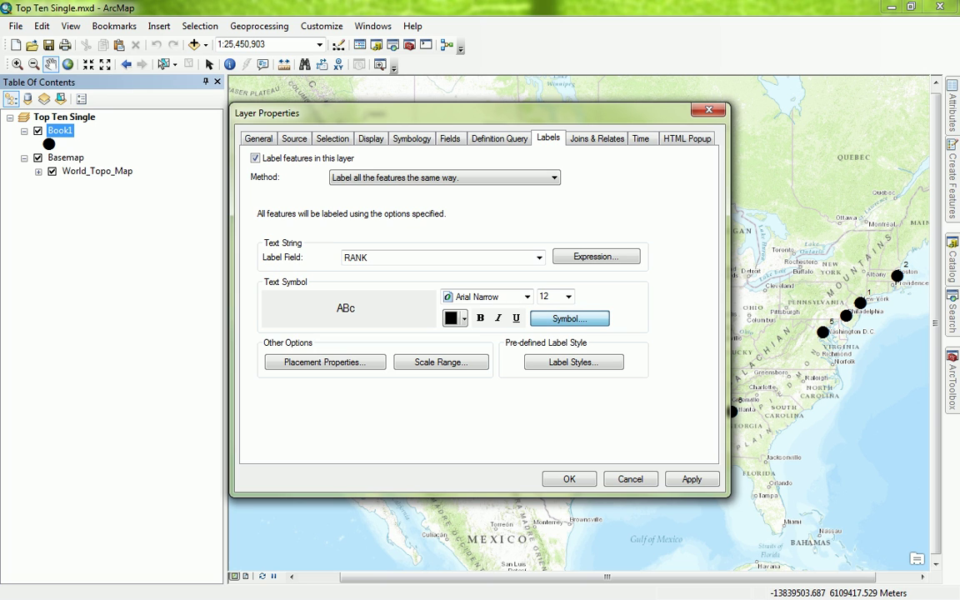
key("Return")
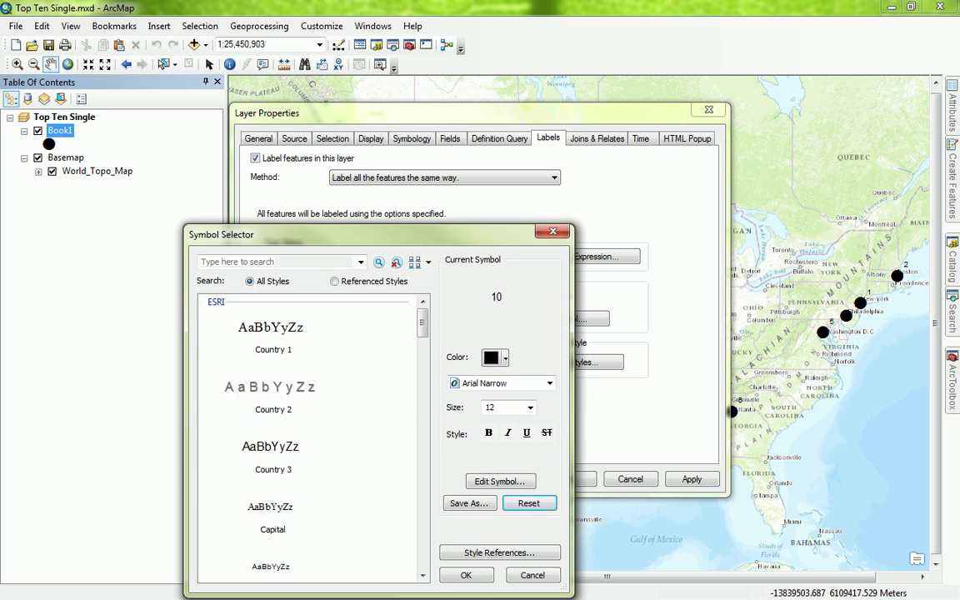
left_click_drag(375, 234, 377, 133)
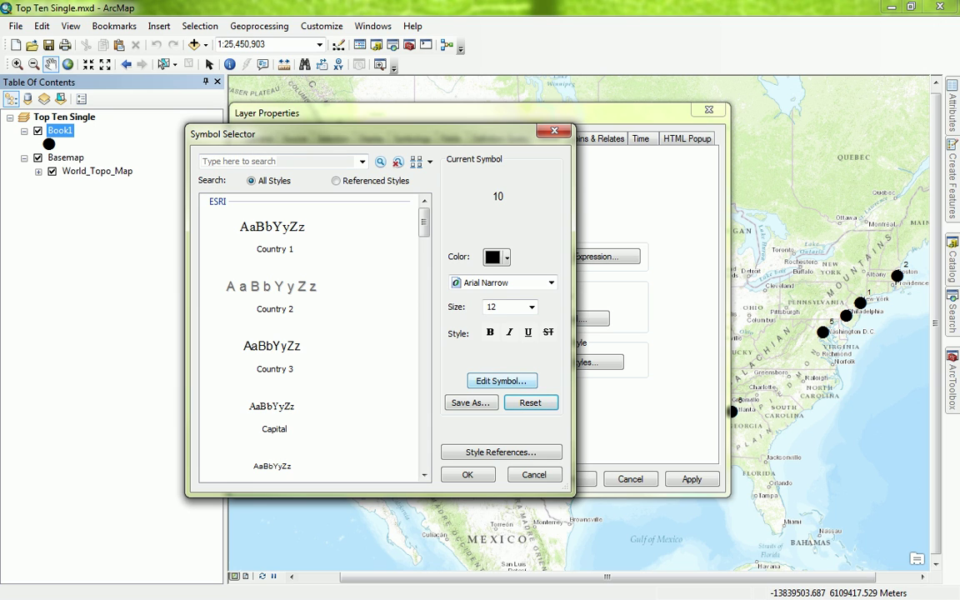
key("Escape")
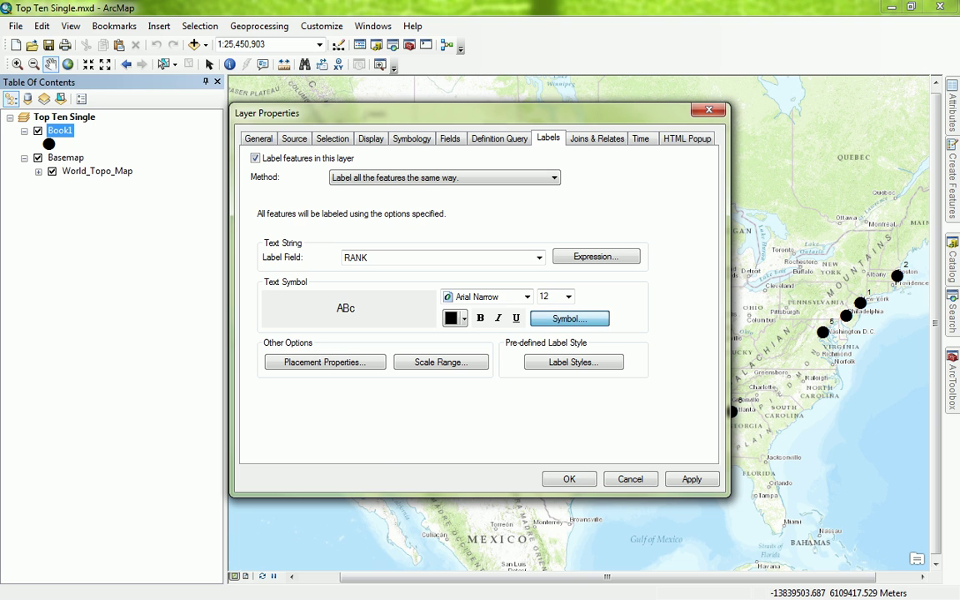
Give the Book1 label text symbol a Halo mask and apply the label settings to the map.
key("Return")
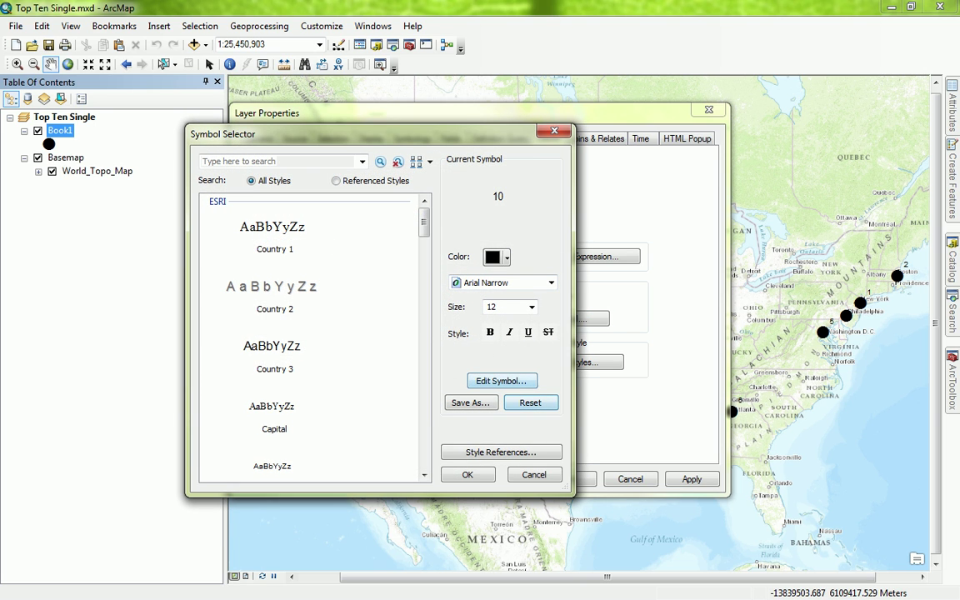
left_click(501, 381)
key("Return")
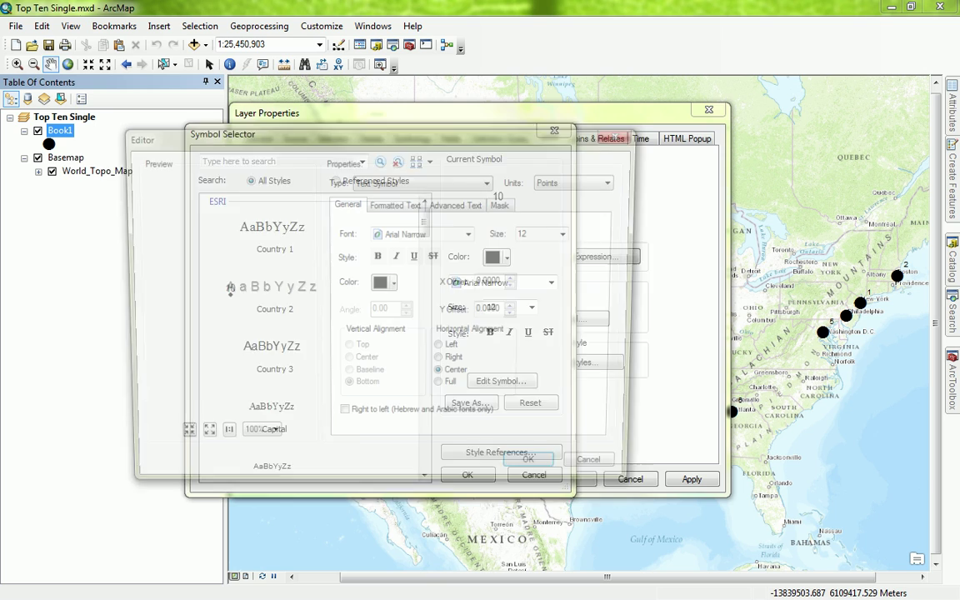
left_click(505, 202)
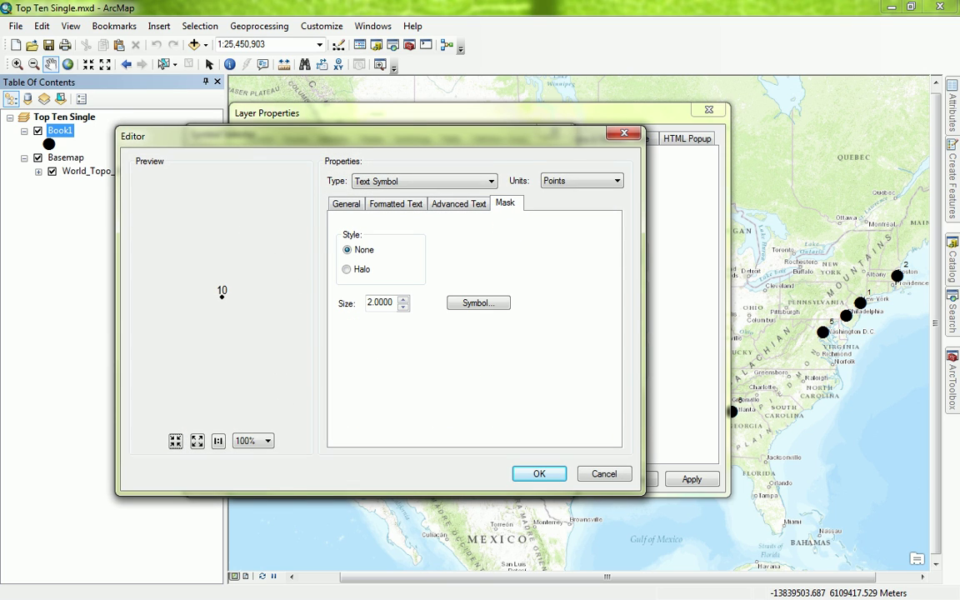
left_click(347, 269)
key("Return")
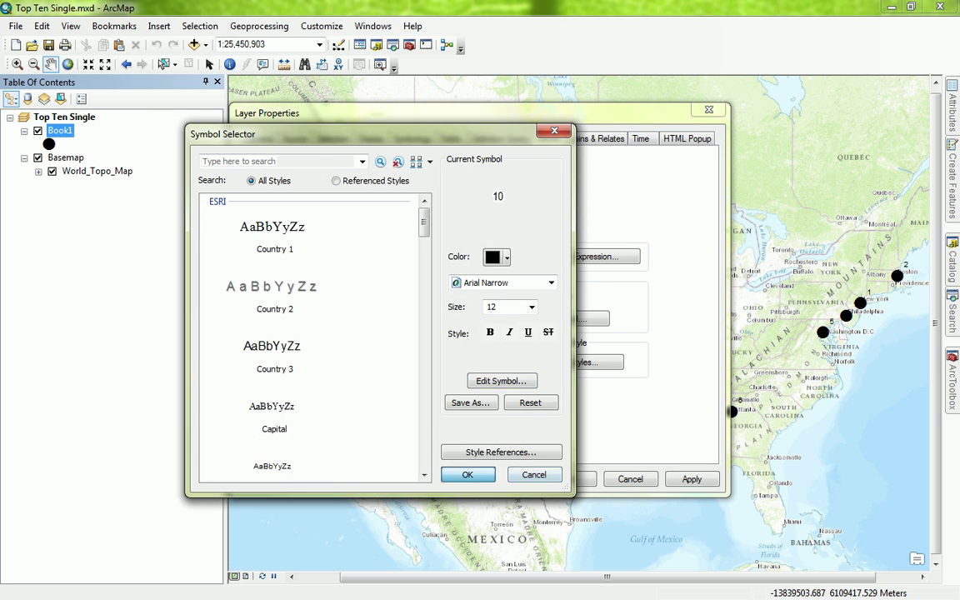
key("Return")
key("Return")
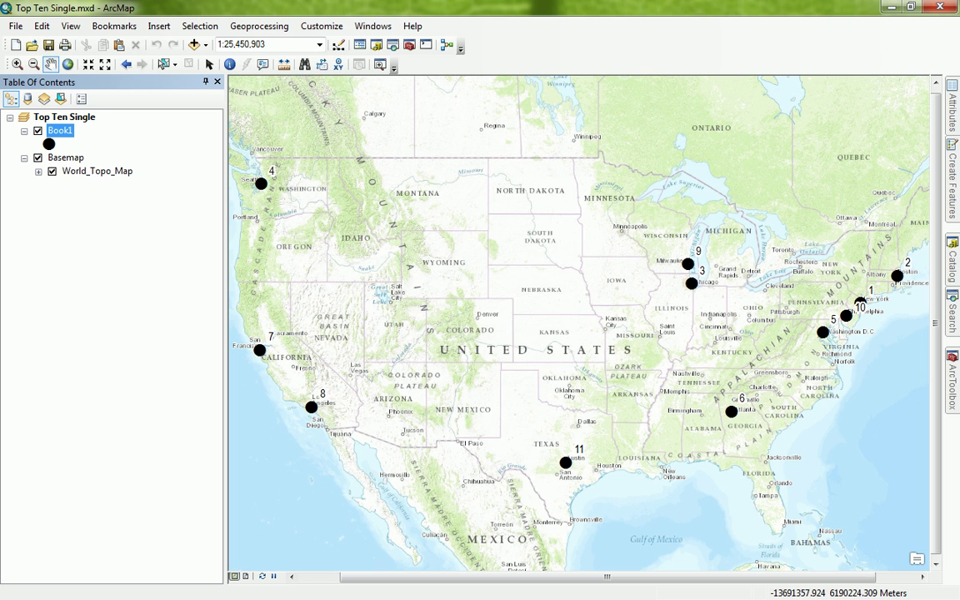
Inspect the rank labels up close around Milwaukee and Chicago, and return to the previous map extent.
left_click(16, 64)
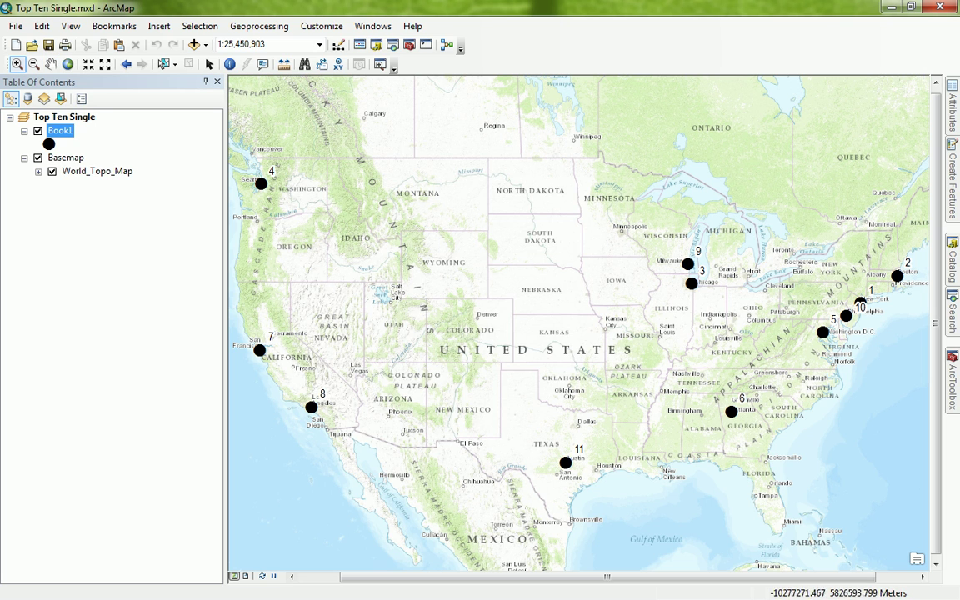
left_click_drag(583, 200, 749, 317)
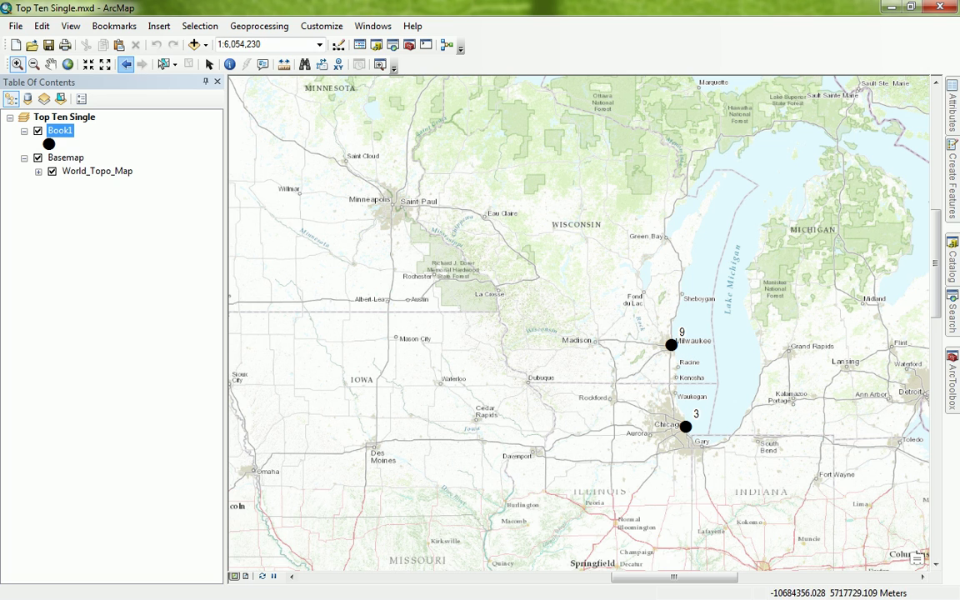
left_click(126, 65)
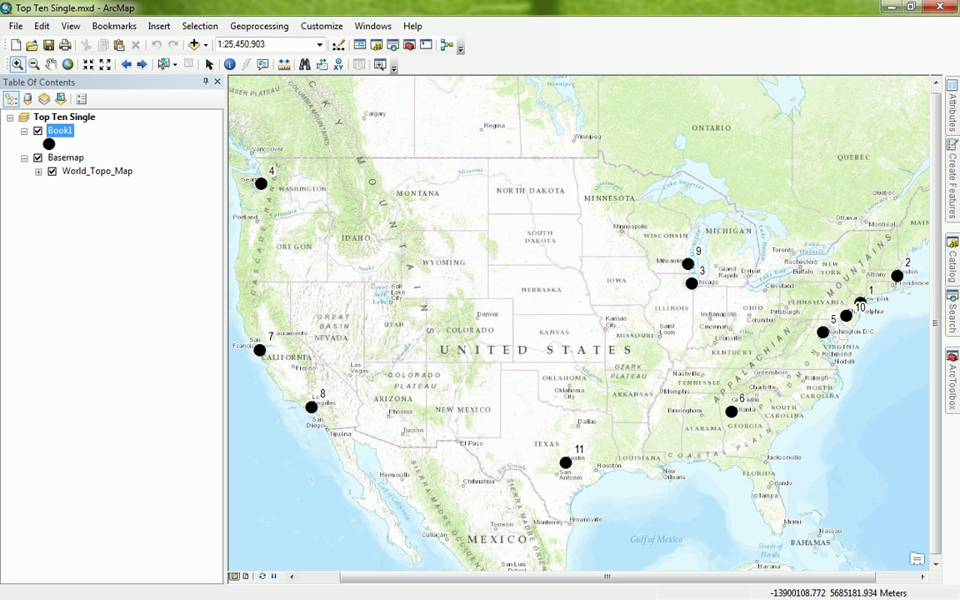
Review the fields in the Book1 layer's attribute table, including RANK, CITY and State.
right_click(70, 133)
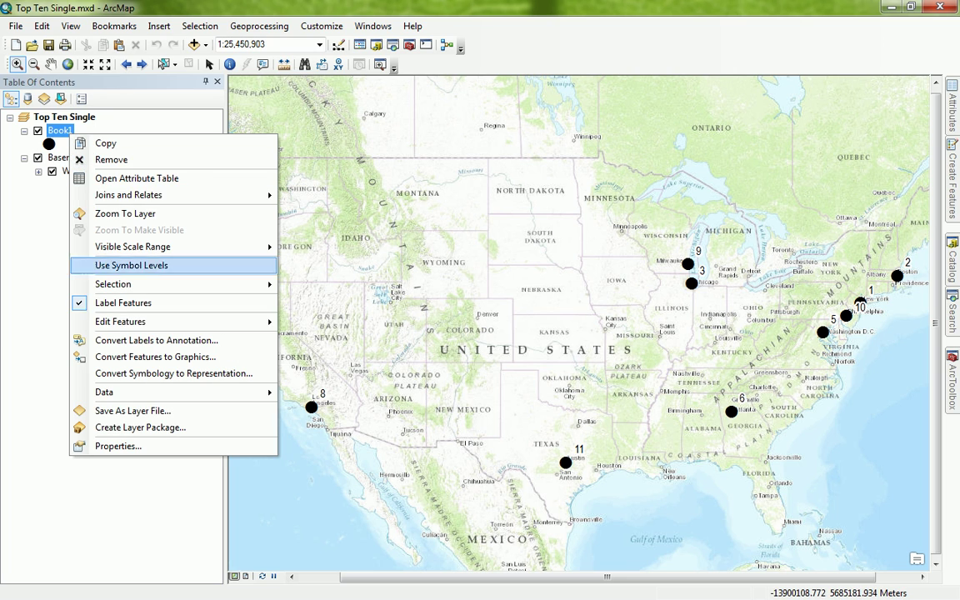
left_click(137, 178)
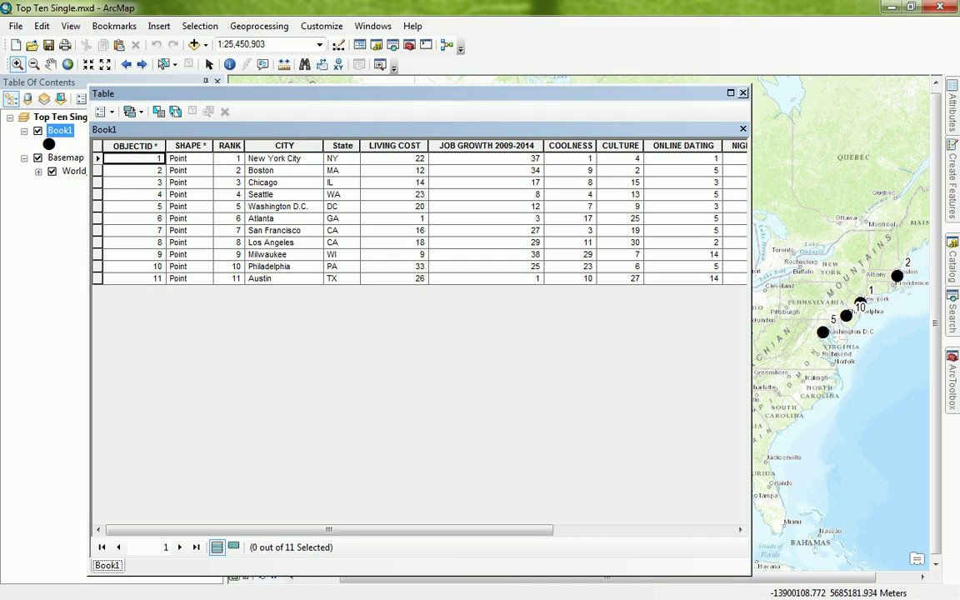
left_click(743, 92)
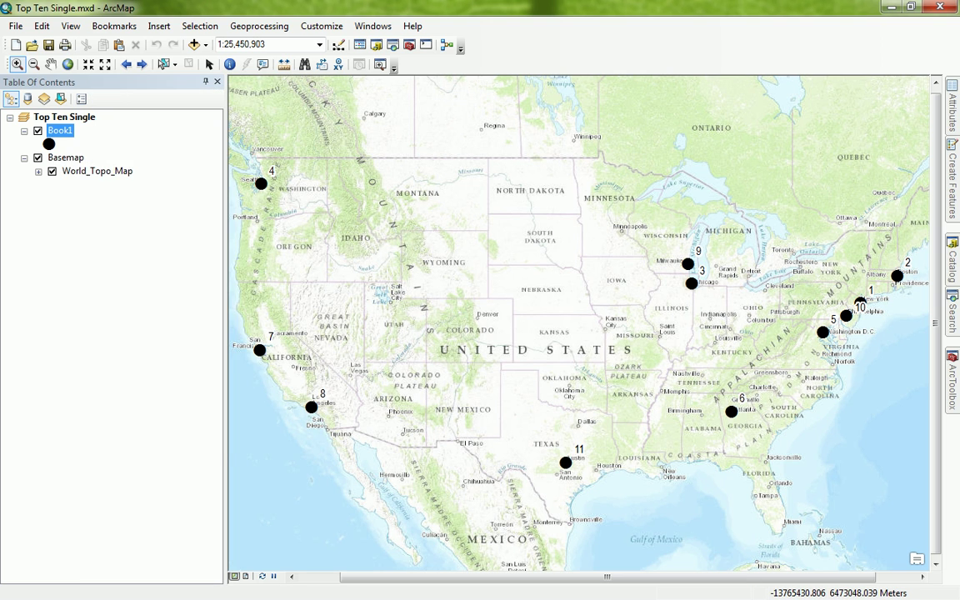
Change the Book1 layer's label field to CITY, apply it, and check the city labels on the map.
right_click(70, 133)
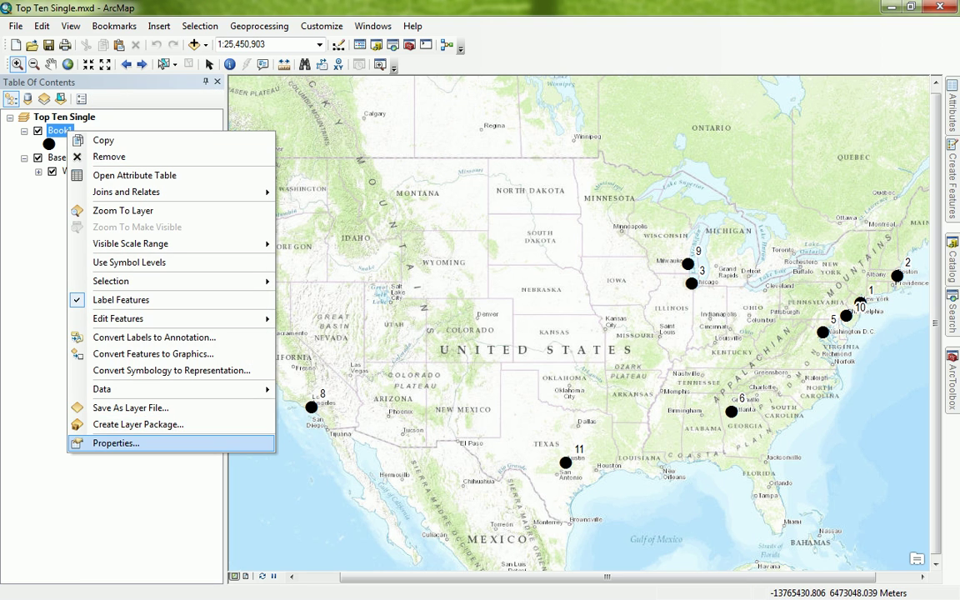
left_click(116, 443)
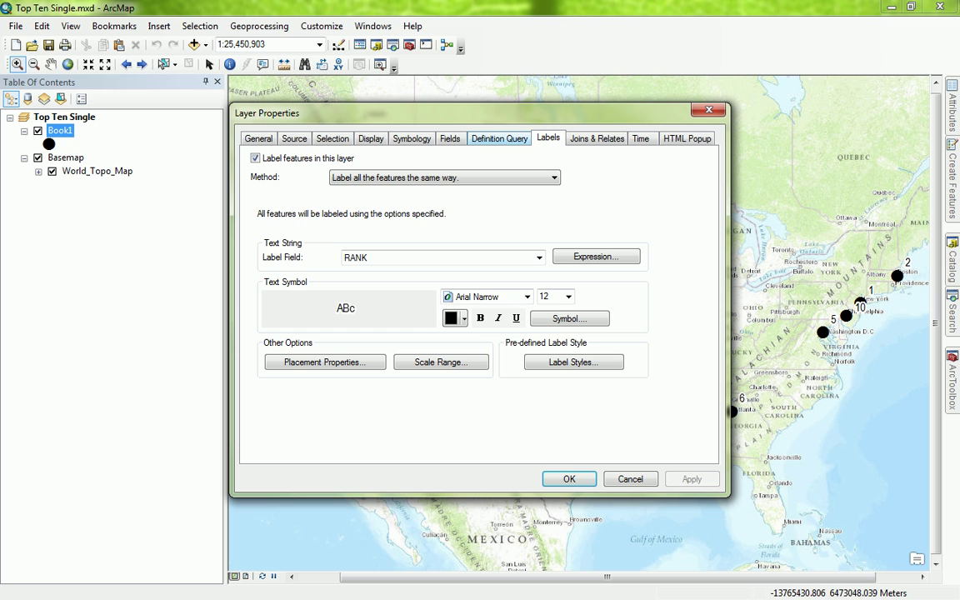
left_click(539, 258)
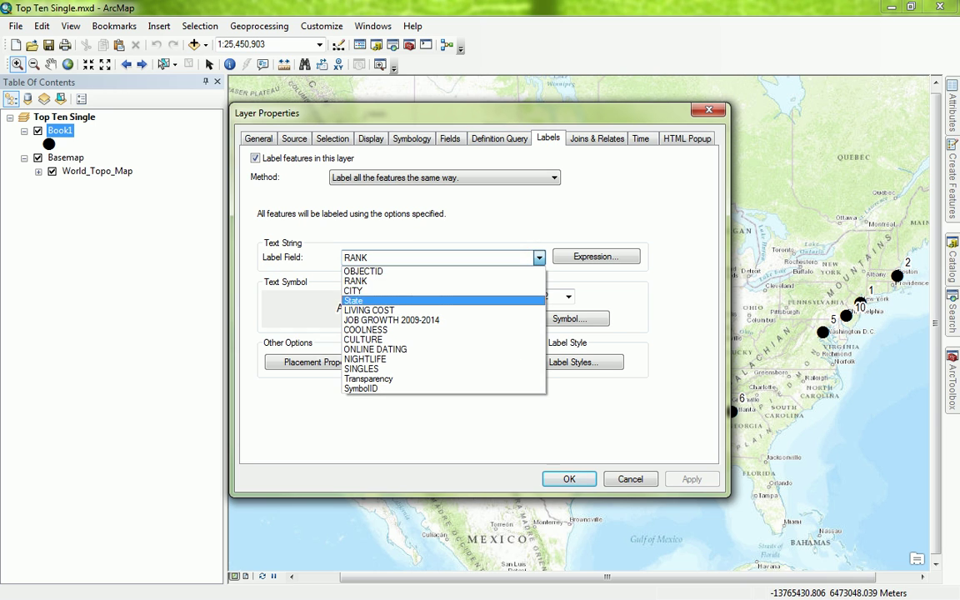
left_click(436, 290)
left_click(691, 478)
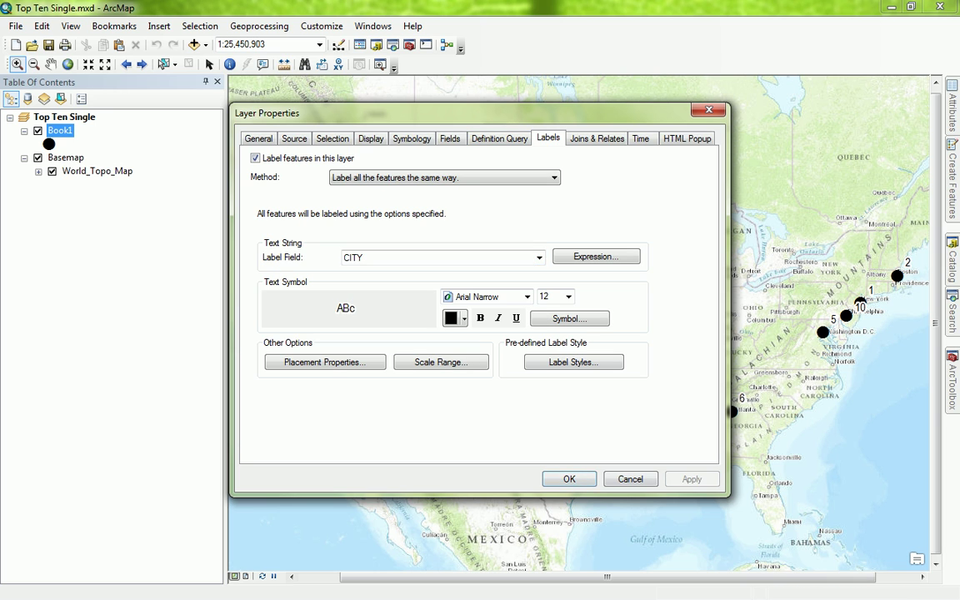
left_click_drag(479, 112, 358, 127)
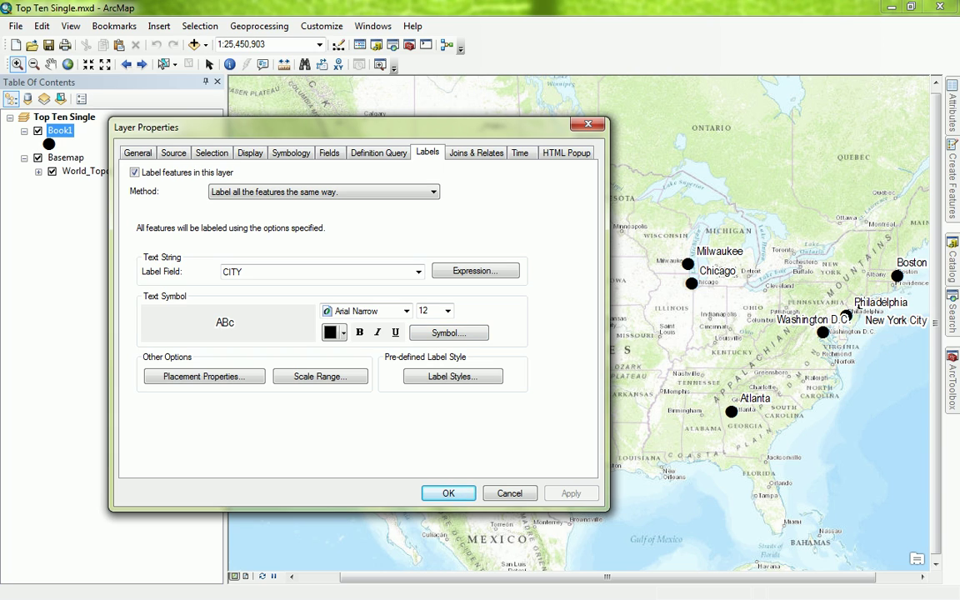
Build the Book1 label expression [RANK]&" - "& [CITY] &", "& [State] with the VBScript parser, starting from the RANK field.
left_click(418, 271)
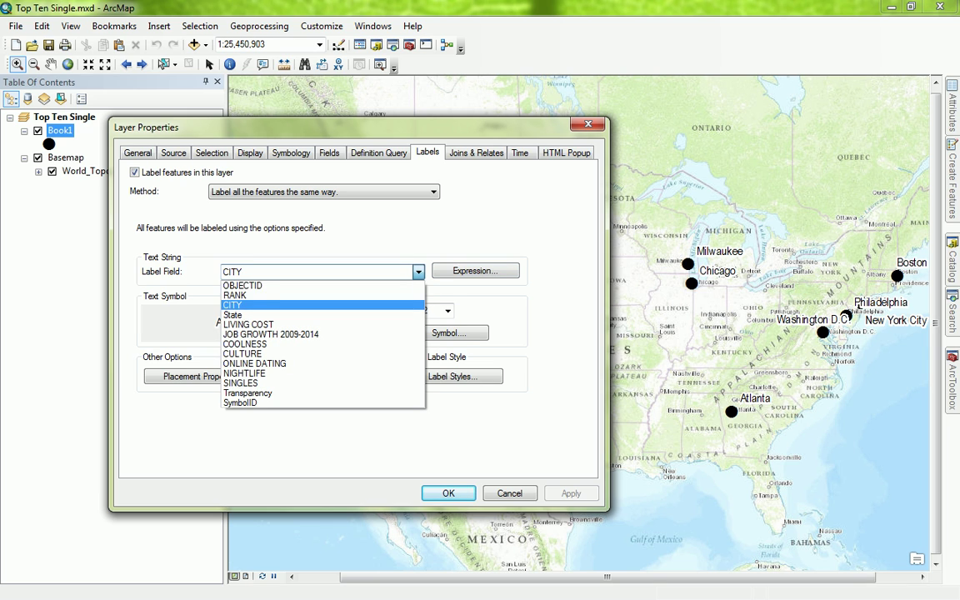
left_click(234, 295)
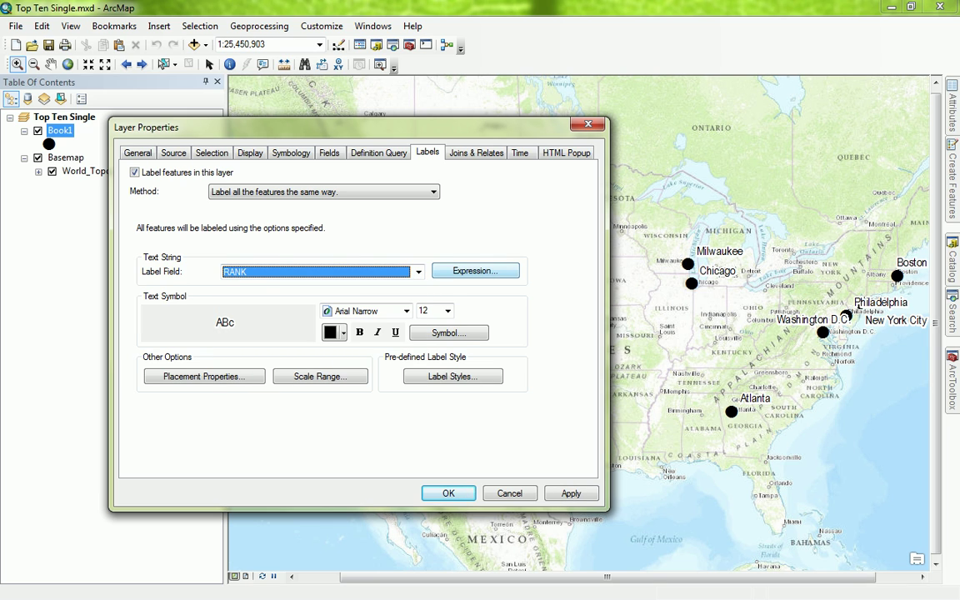
left_click(475, 270)
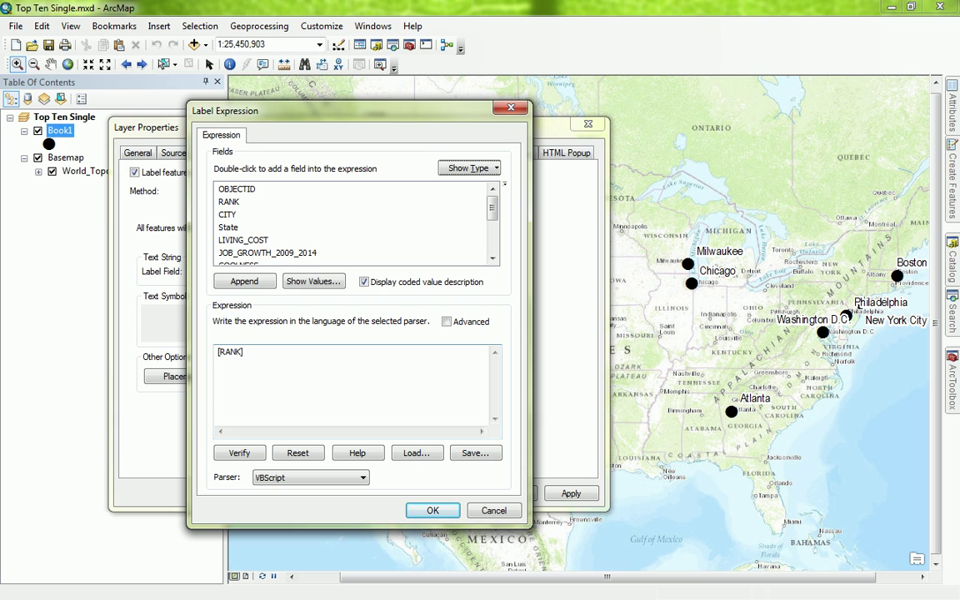
left_click(245, 352)
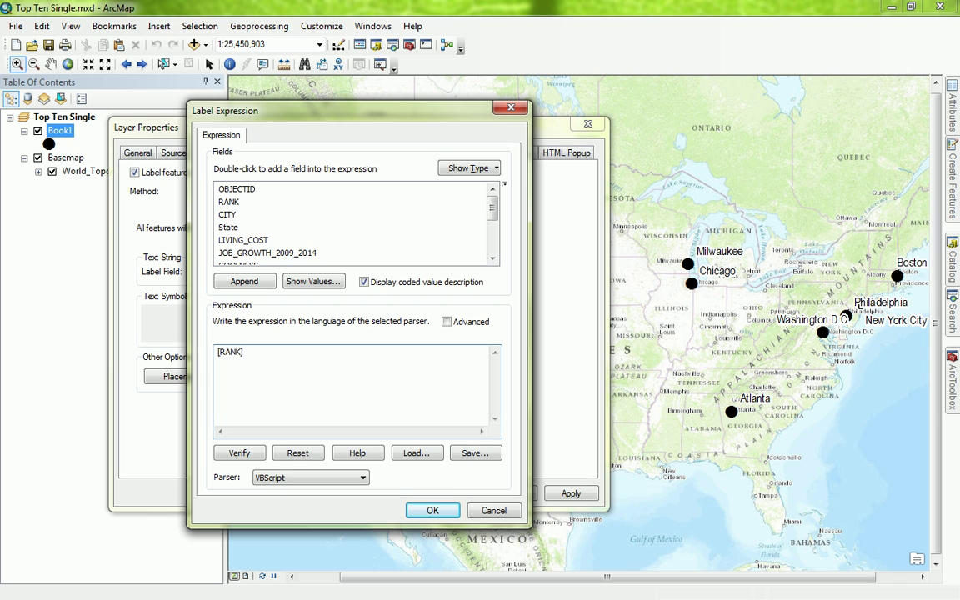
type("&\" - \"&")
double_click(227, 214)
type("&\"")
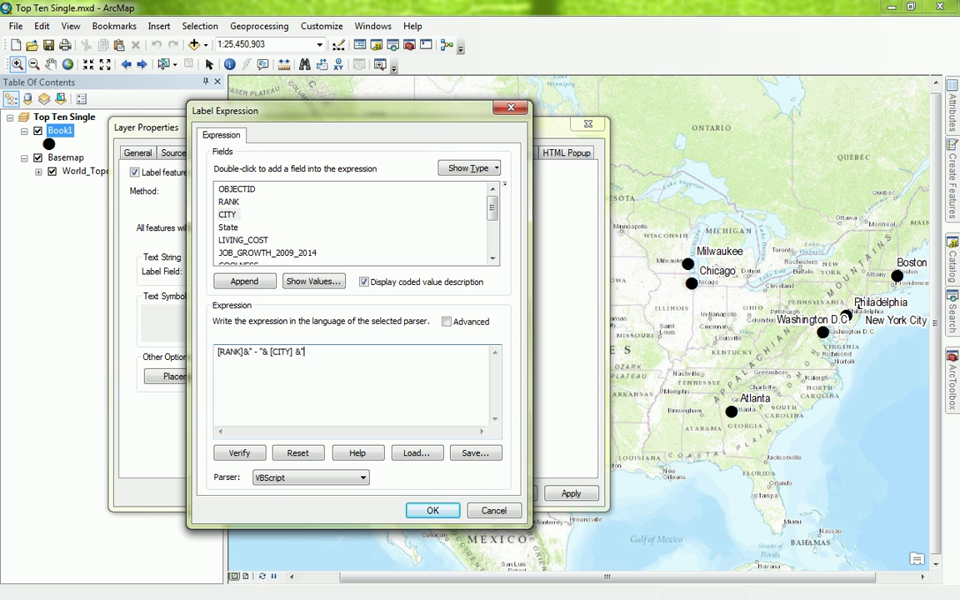
type(", \"&")
double_click(228, 226)
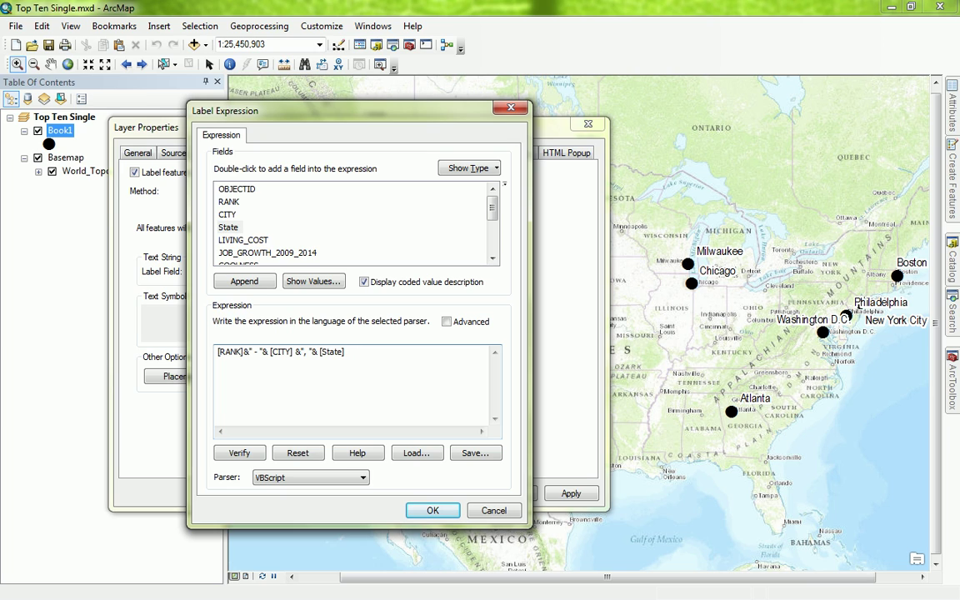
Verify the combined rank, city and state label expression and accept it for the Book1 layer.
left_click(239, 453)
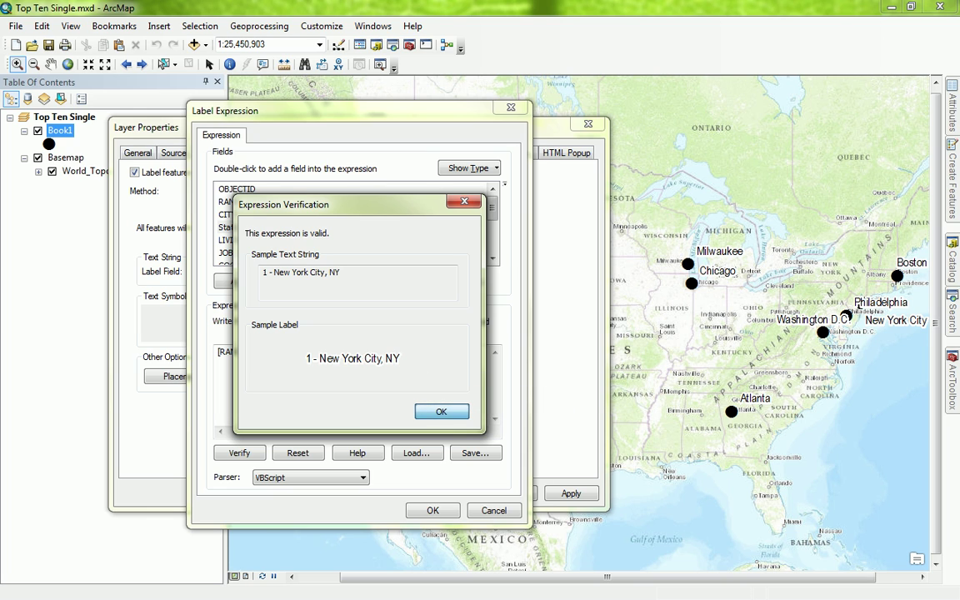
left_click(441, 411)
left_click(432, 510)
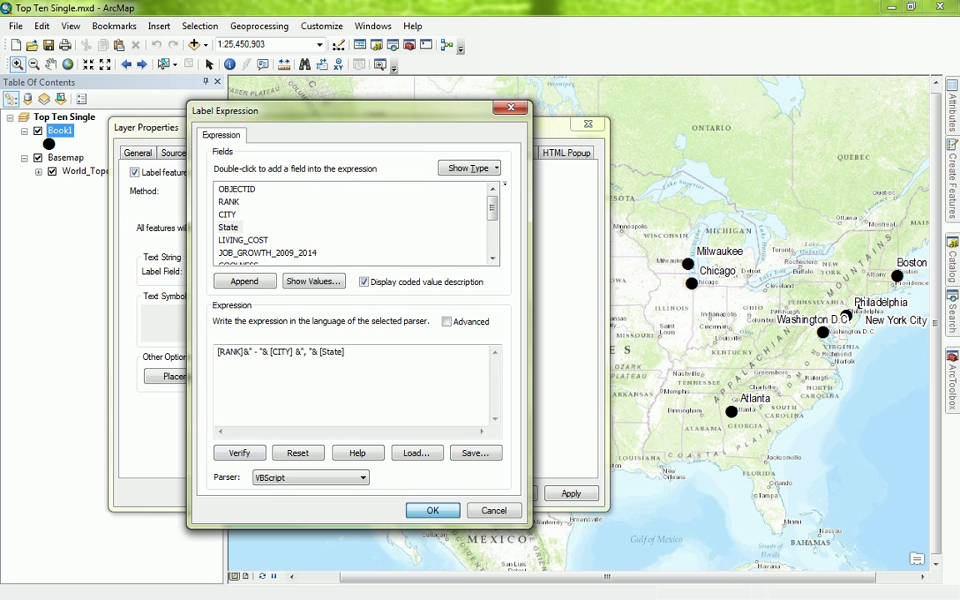
left_click(432, 510)
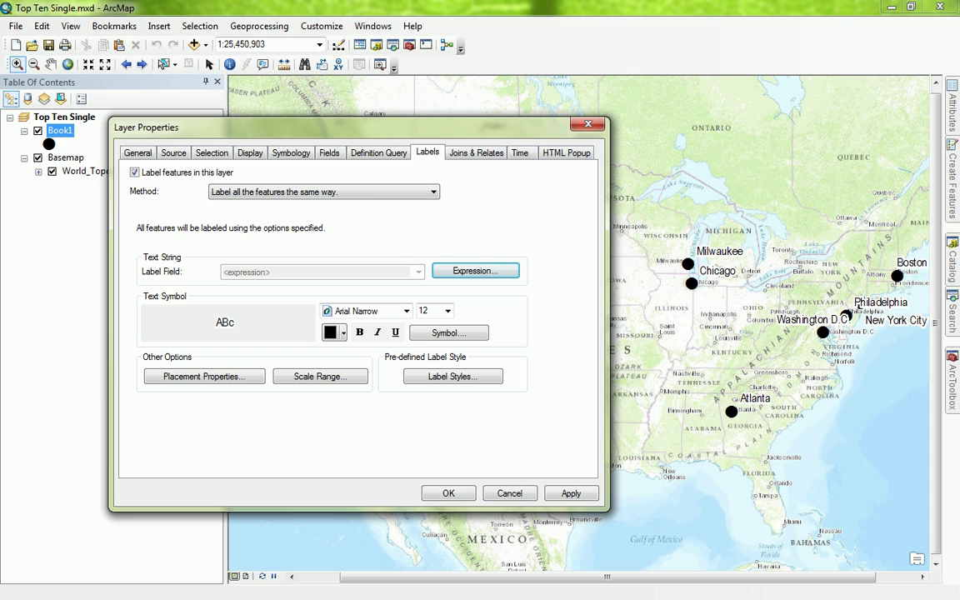
key("Return")
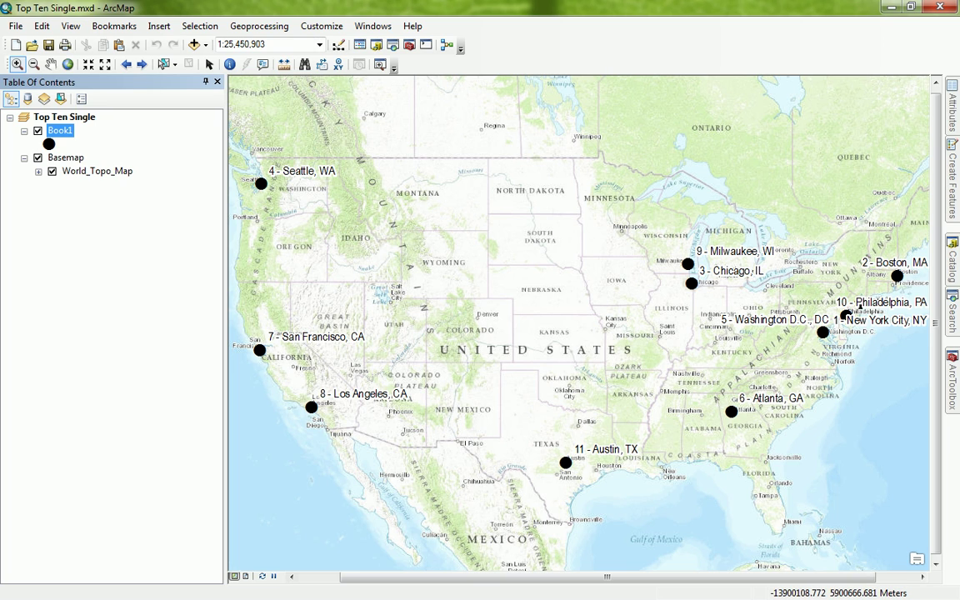
Turn off the topographic basemap and add the Light Gray Canvas basemap, keeping its Reference layer hidden.
left_click(65, 158)
left_click(38, 157)
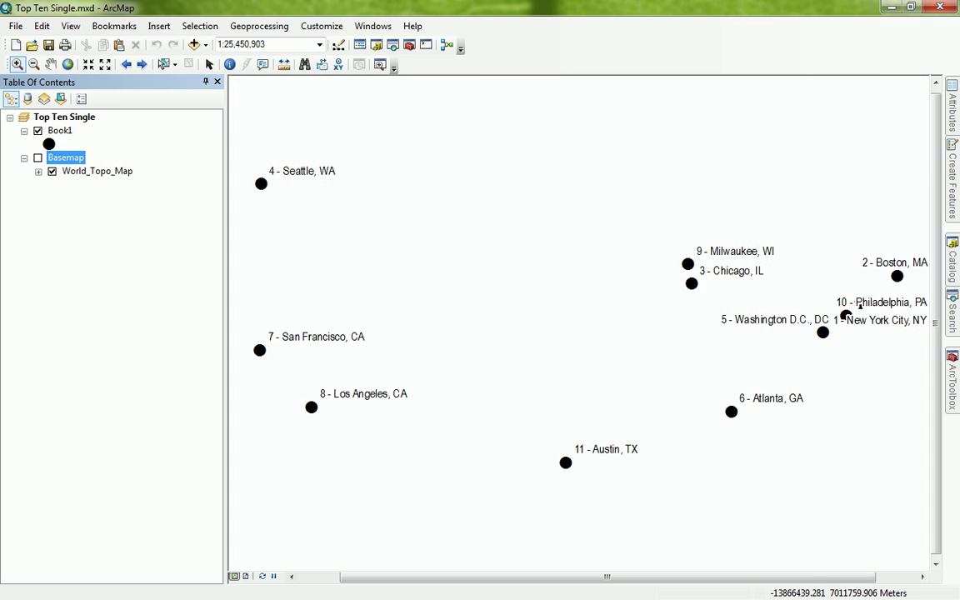
left_click(205, 44)
left_click(229, 77)
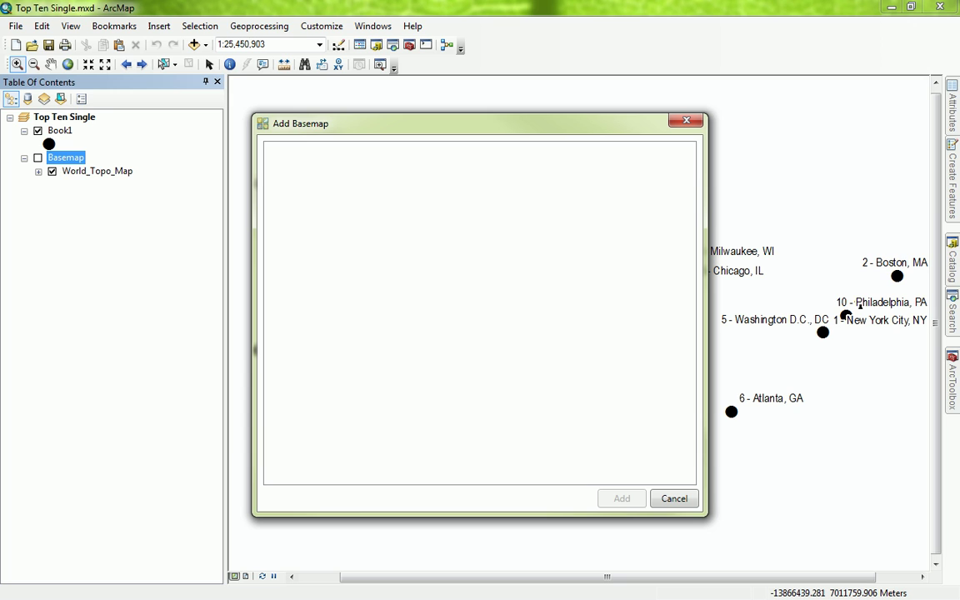
left_click(424, 310)
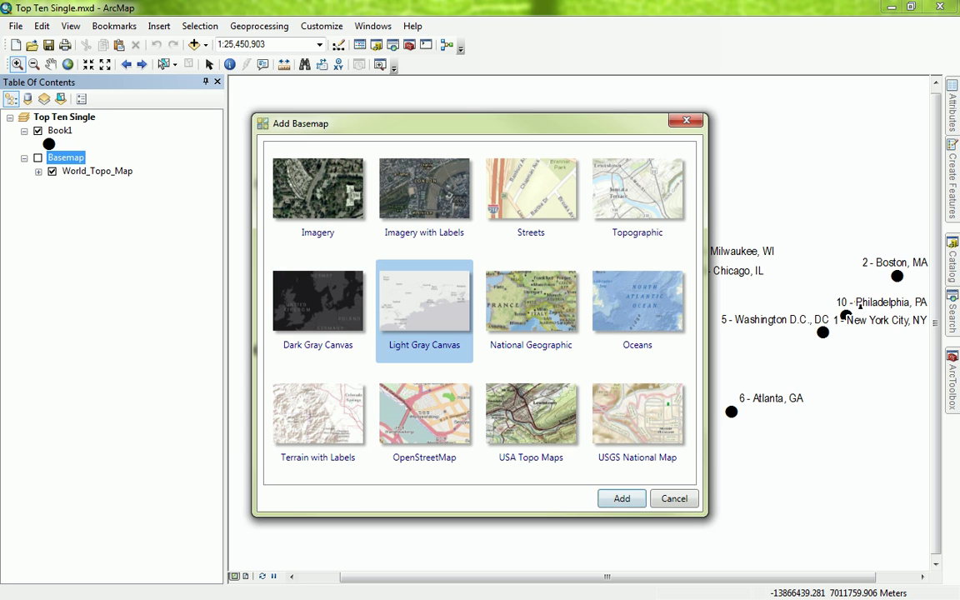
left_click(622, 498)
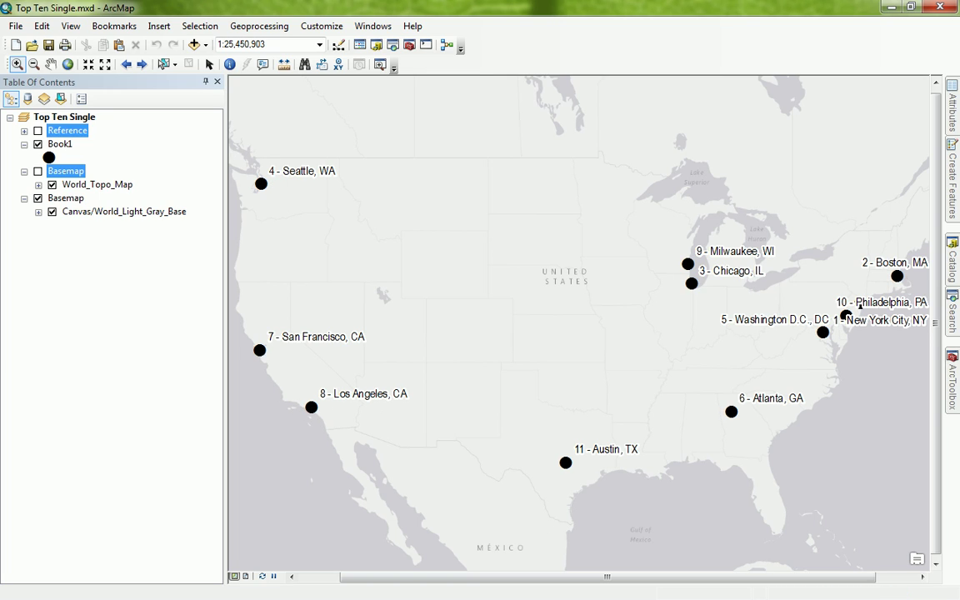
left_click(37, 130)
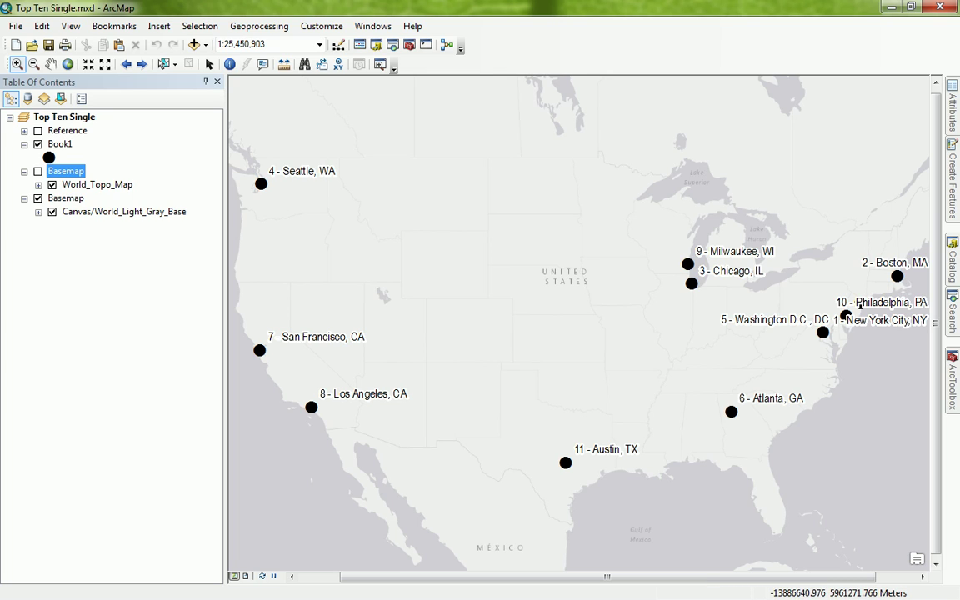
Switch to layout view and set both the printer paper and the map page to Landscape orientation.
left_click(246, 576)
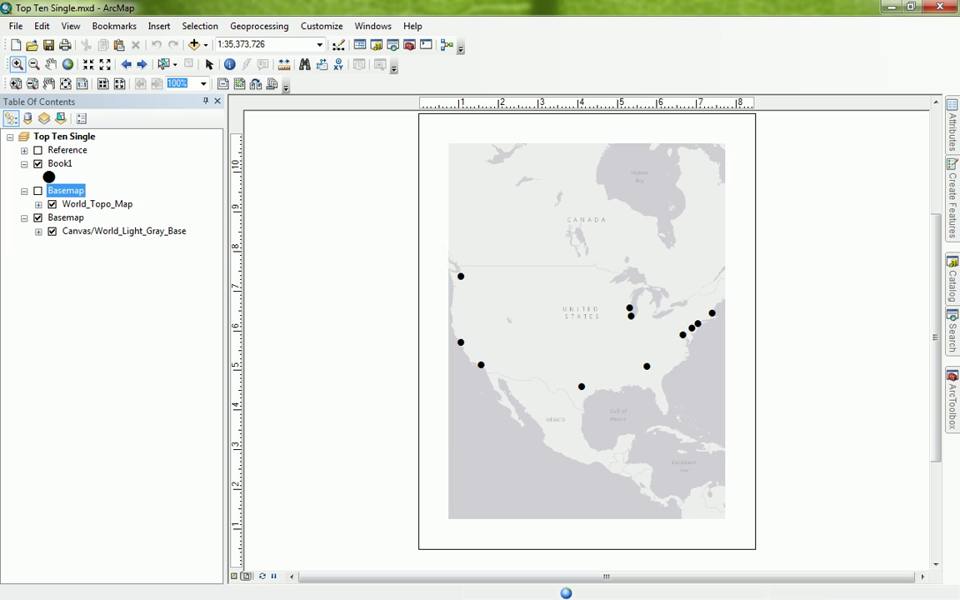
left_click(16, 26)
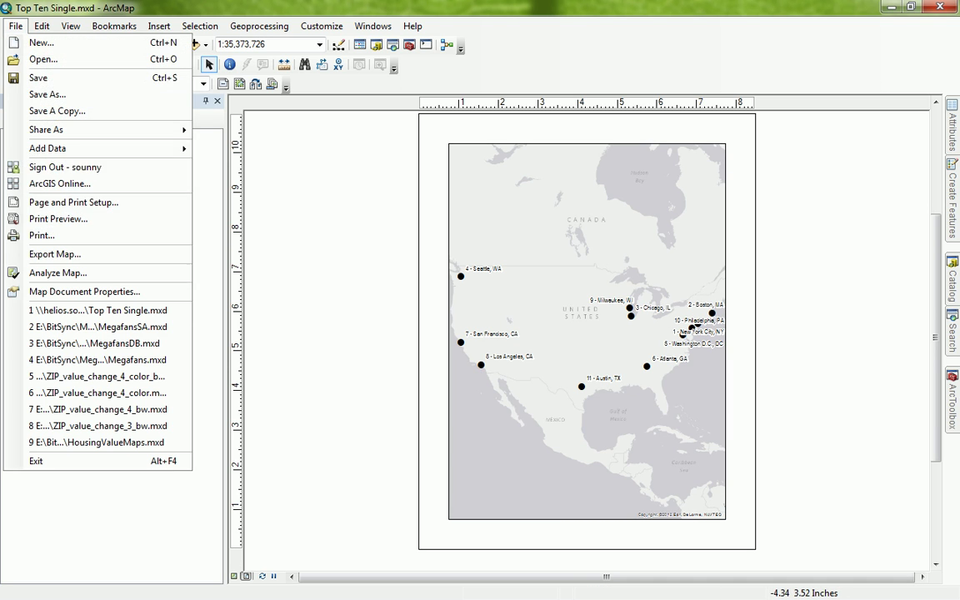
left_click(75, 201)
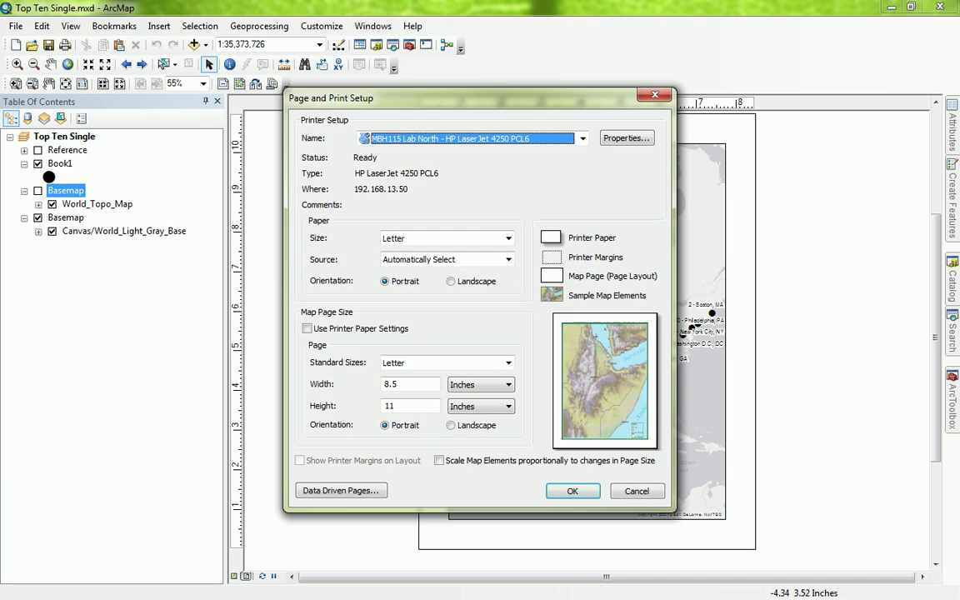
left_click(451, 281)
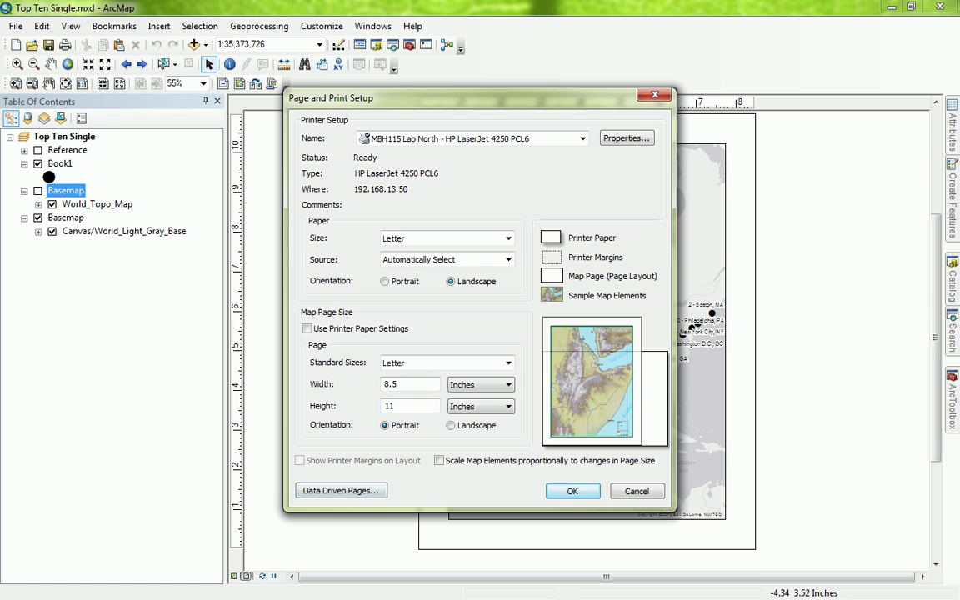
left_click(572, 491)
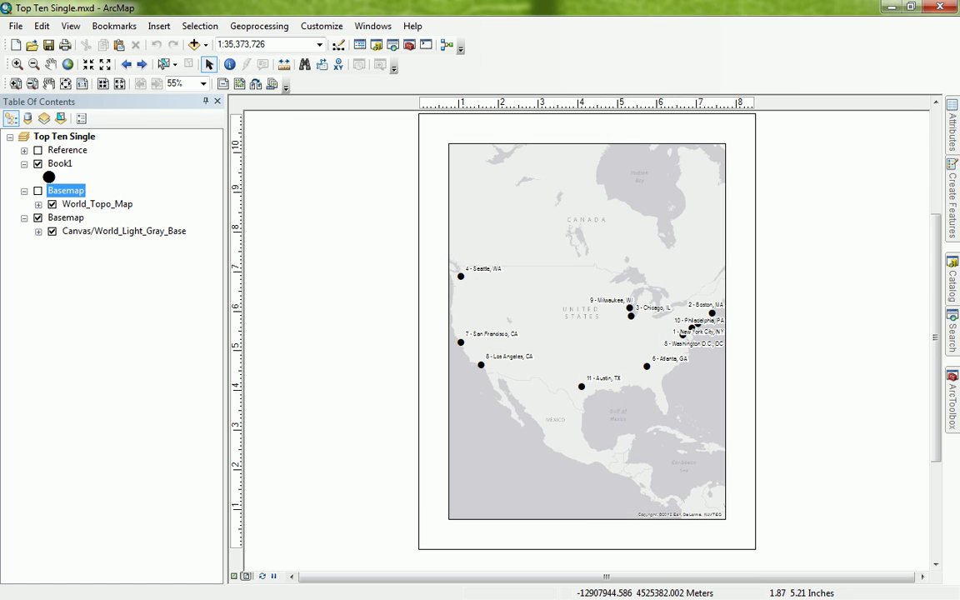
left_click(16, 26)
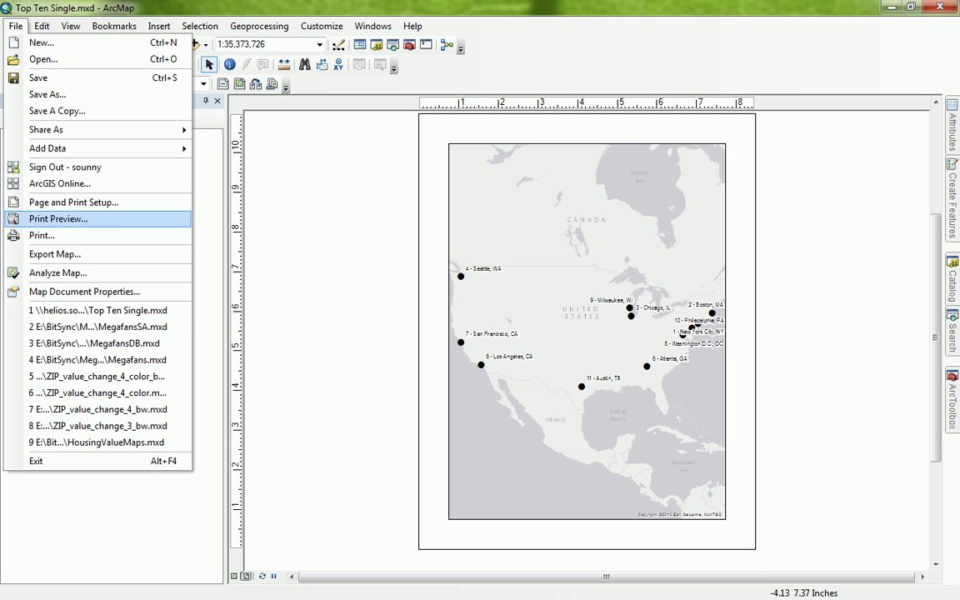
left_click(74, 202)
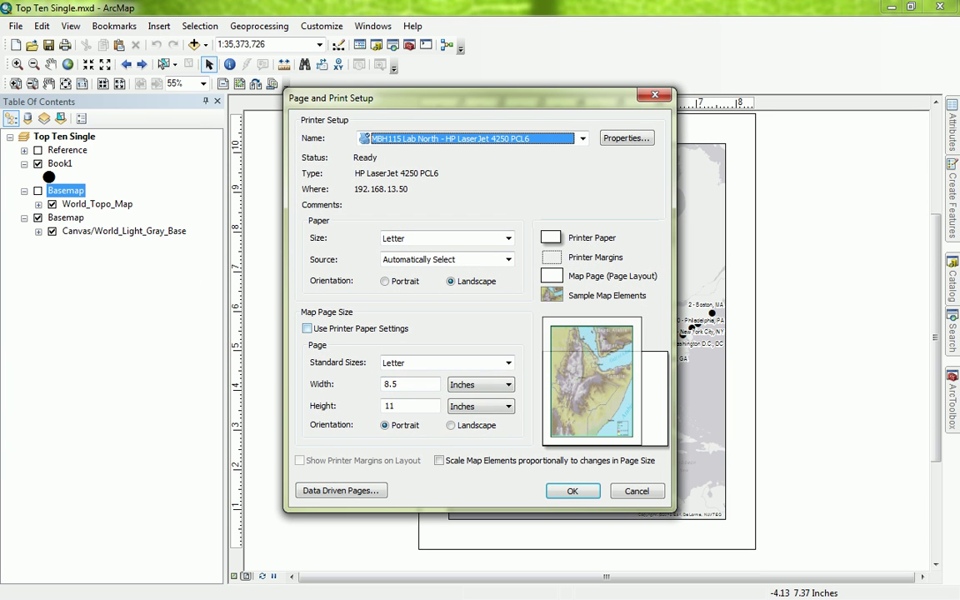
left_click(451, 425)
left_click(571, 491)
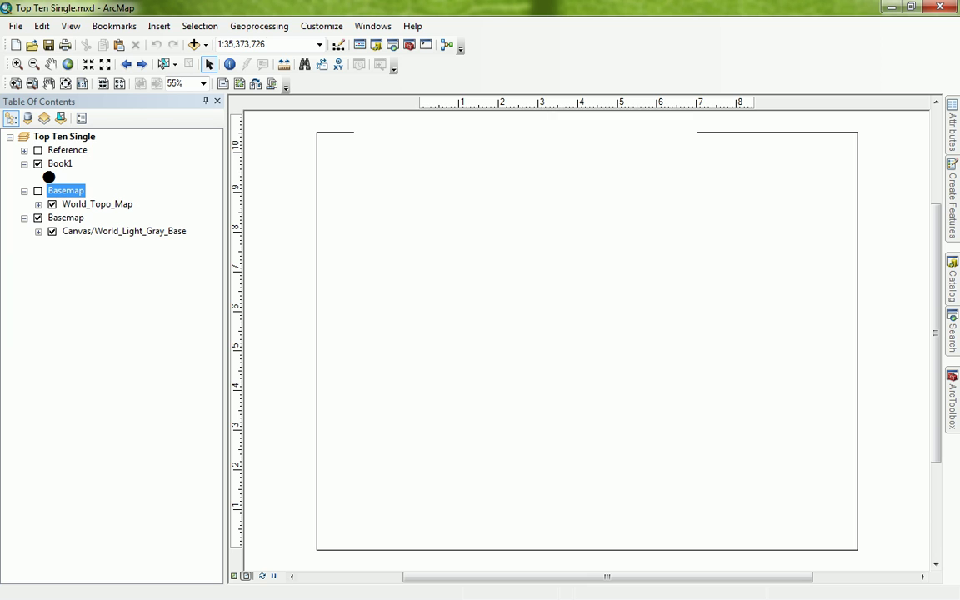
Reposition and resize the data frame to nearly fill the landscape page, and zoom its map to the contiguous United States.
left_click(498, 212)
left_click_drag(697, 513, 823, 407)
left_click_drag(691, 173, 660, 267)
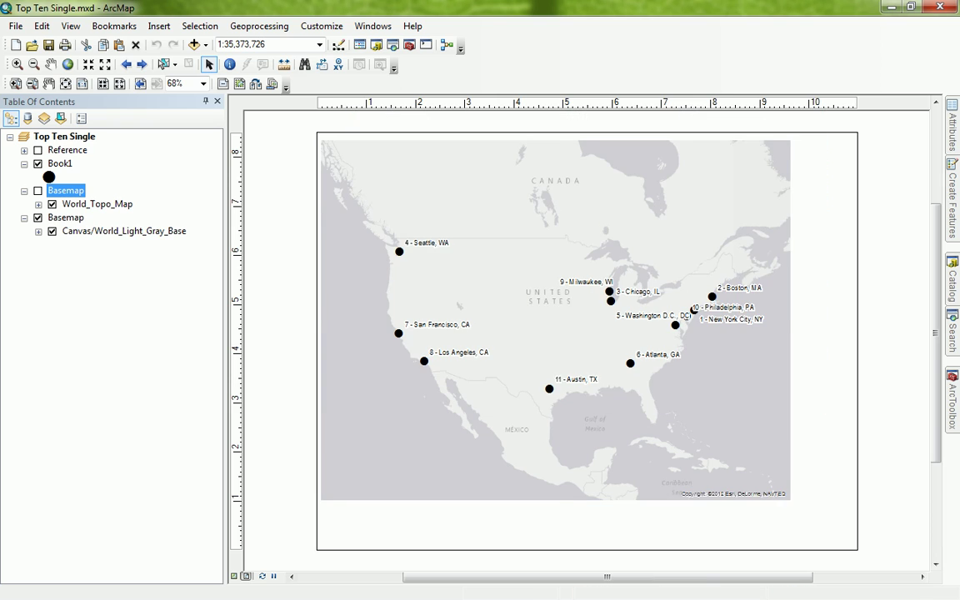
left_click_drag(790, 500, 855, 540)
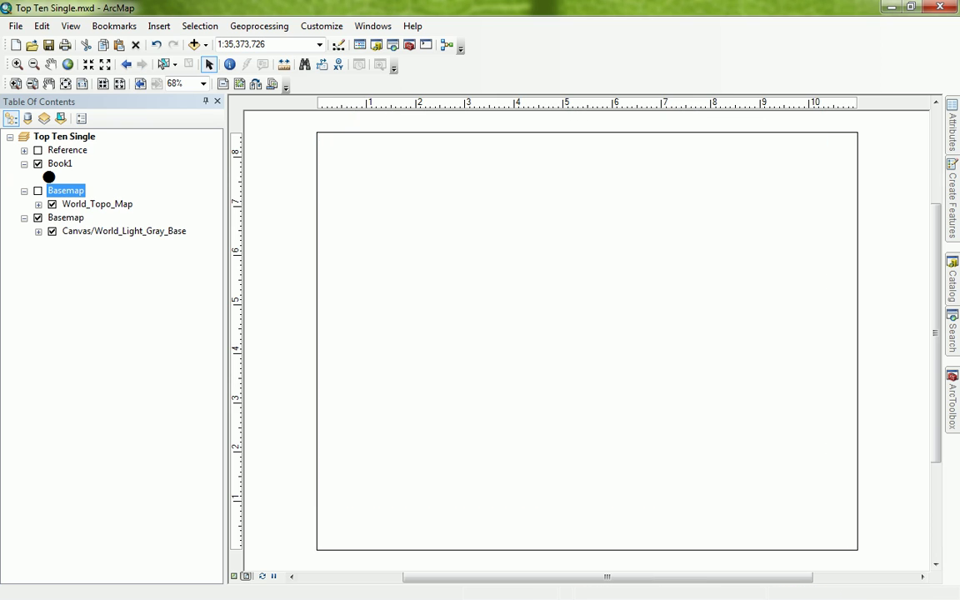
left_click(17, 65)
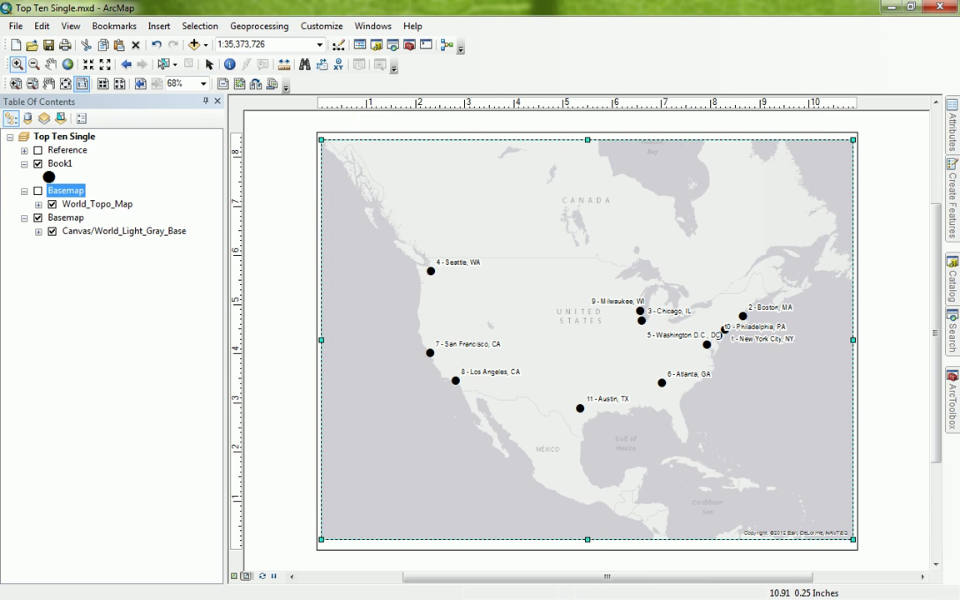
left_click_drag(334, 208, 809, 409)
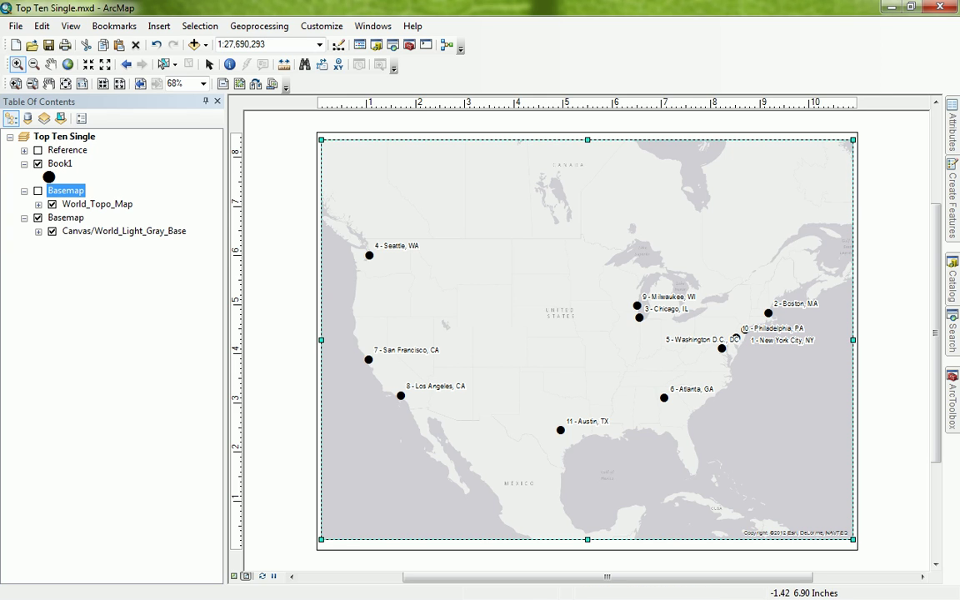
Enable placing overlapping labels in the Book1 layer's label conflict detection settings and accept the layer properties.
left_click(60, 163)
right_click(65, 163)
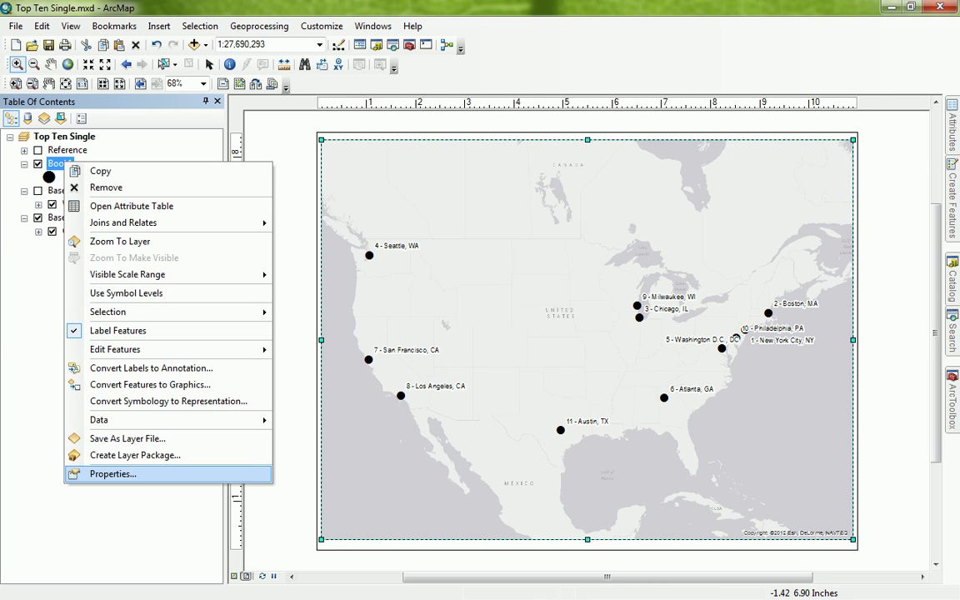
left_click(113, 474)
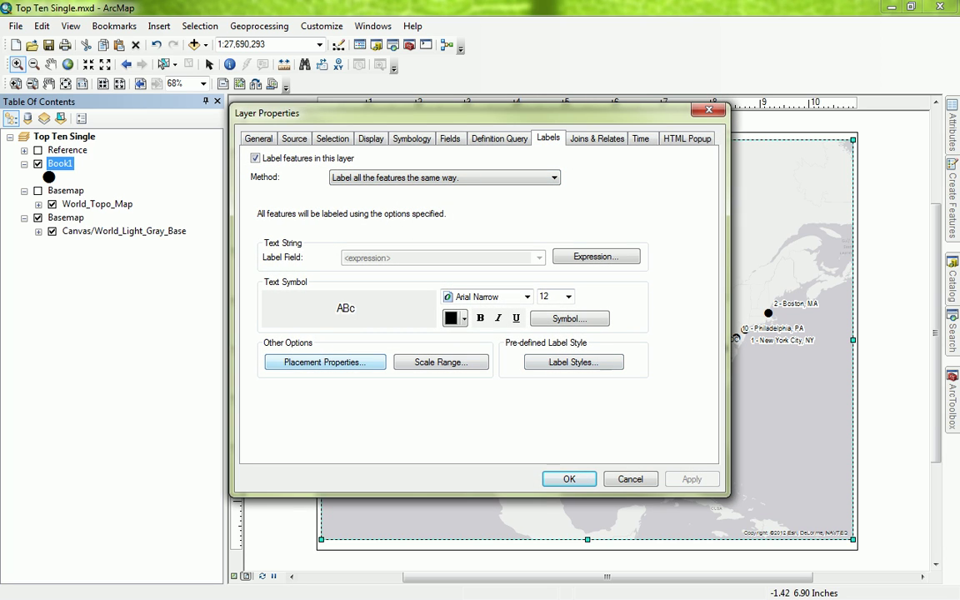
left_click(325, 362)
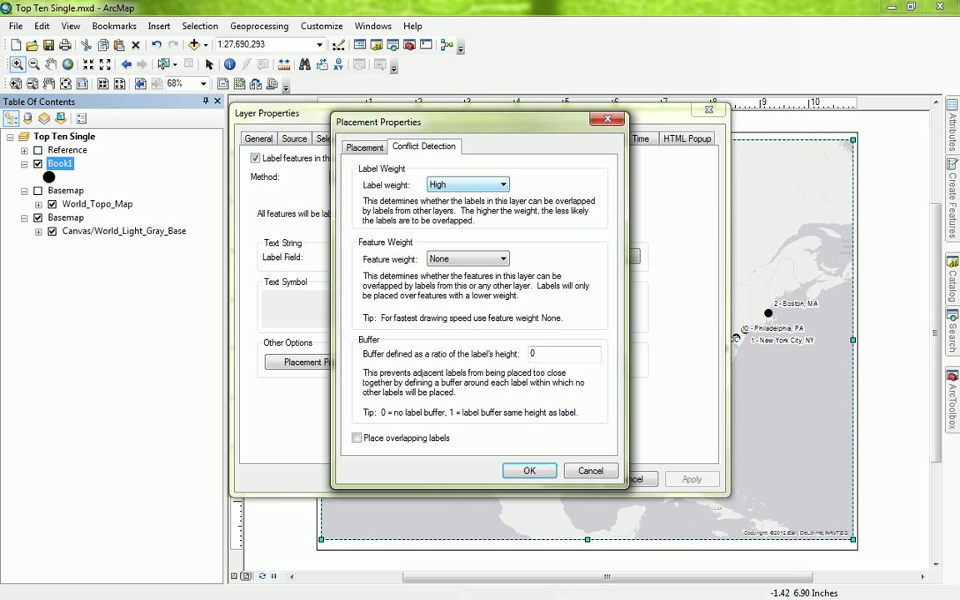
left_click(364, 146)
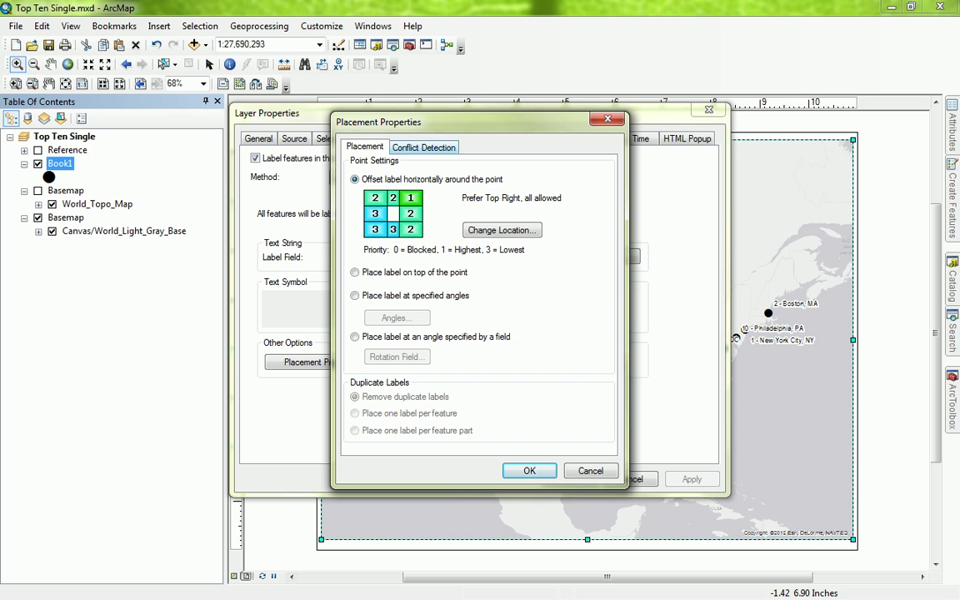
key("ctrl+Tab")
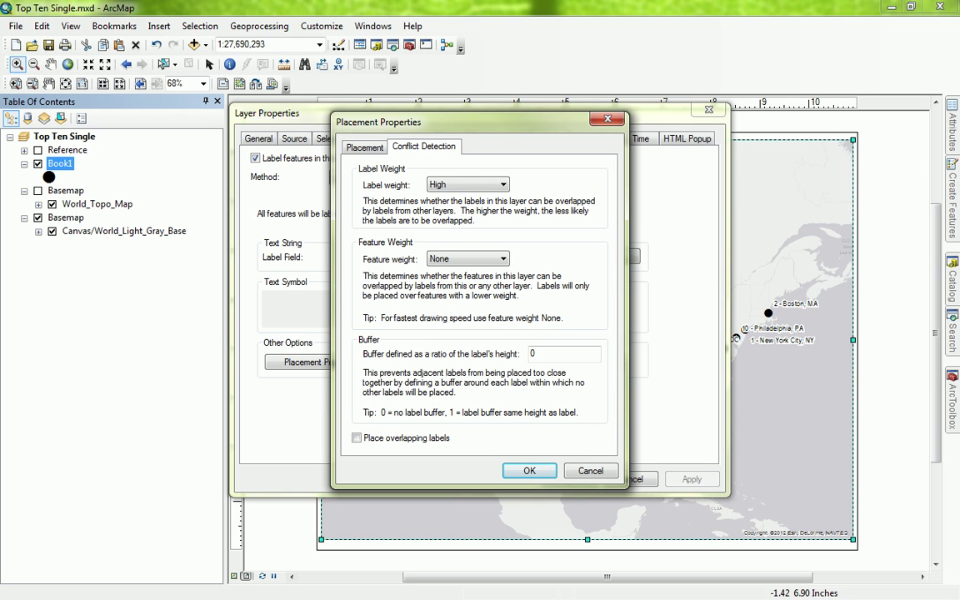
left_click(357, 437)
key("Return")
key("Return")
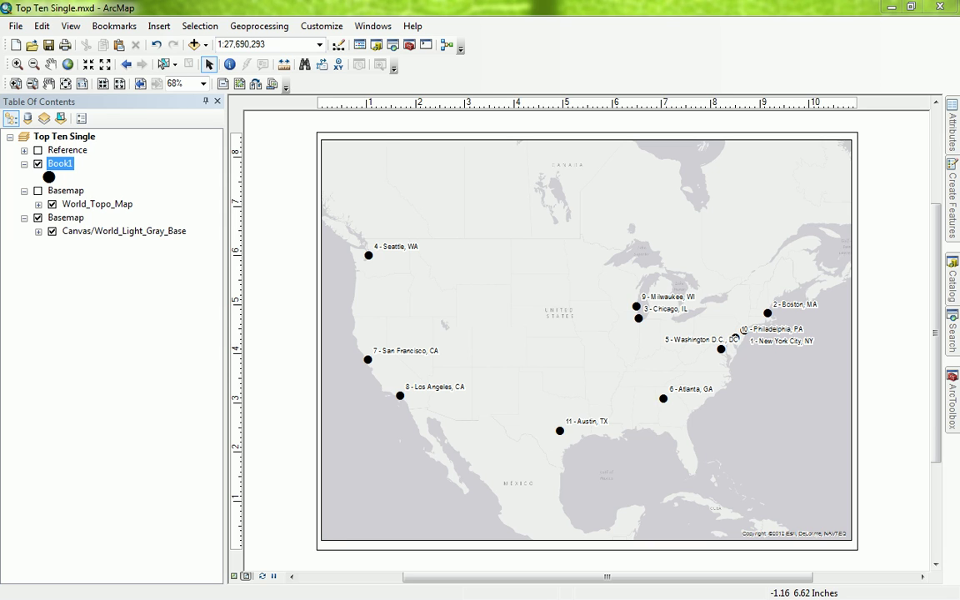
Convert the Book1 labels for all features to annotation stored in the map.
right_click(58, 164)
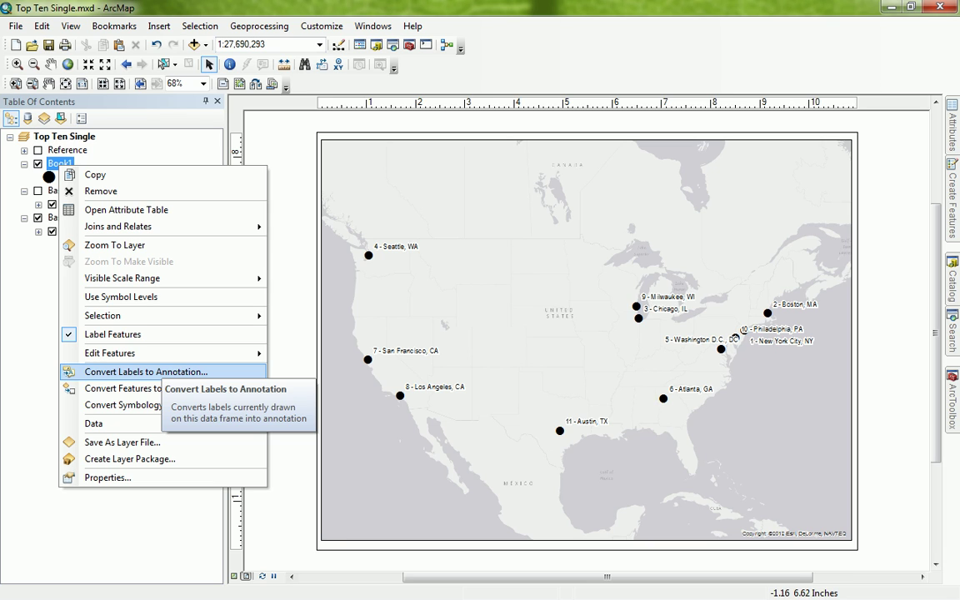
left_click(150, 372)
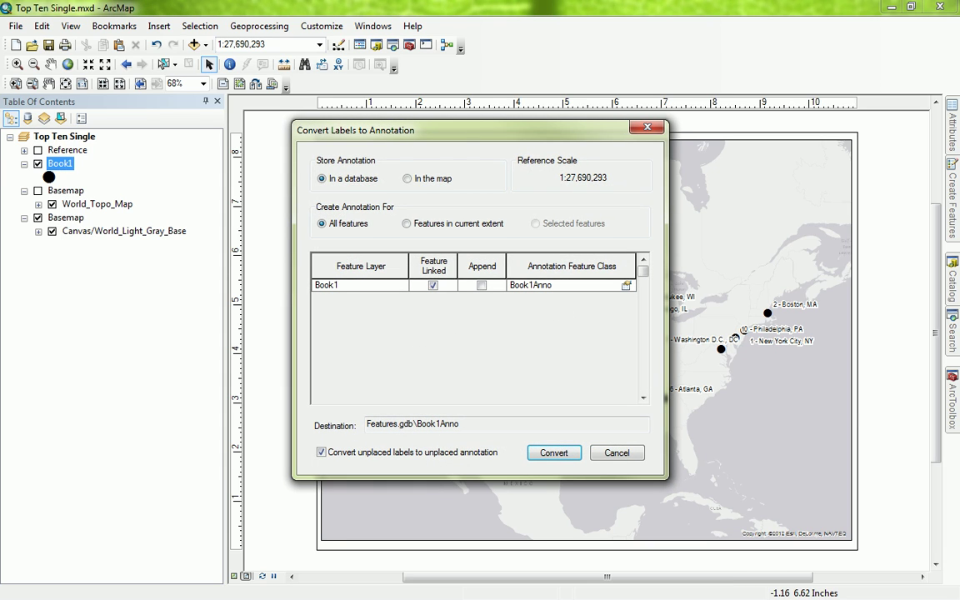
left_click(407, 179)
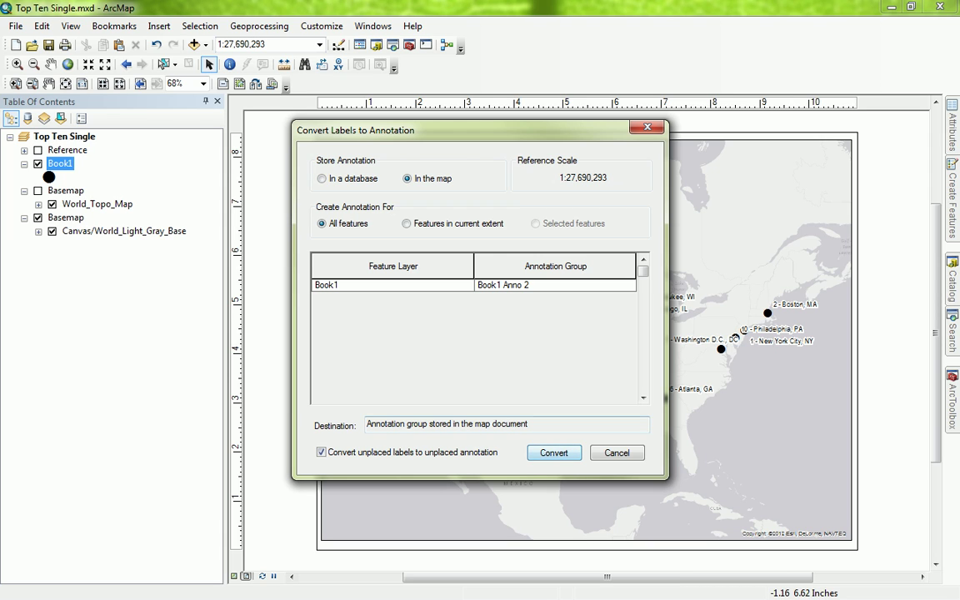
left_click(554, 452)
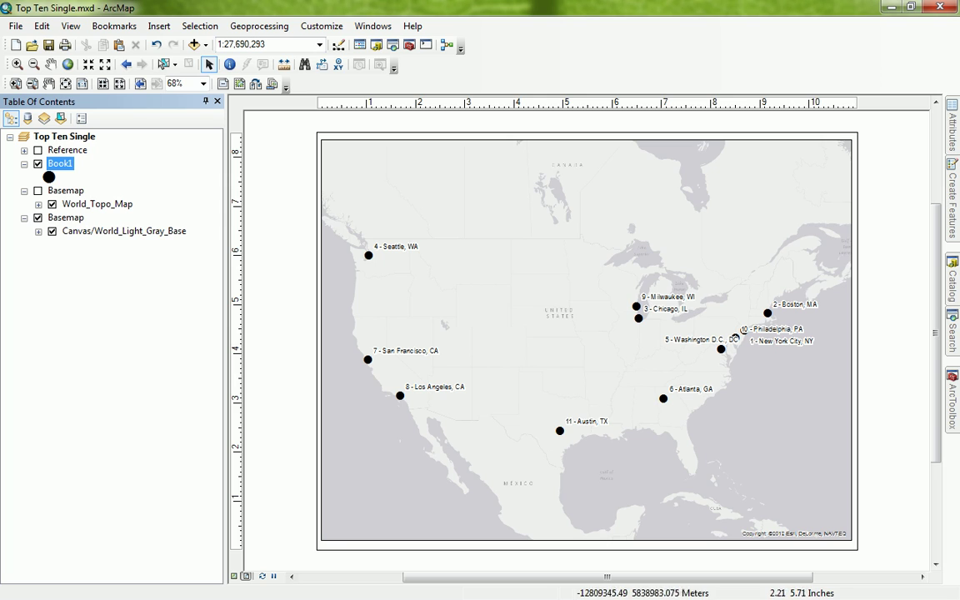
Focus the data frame and move the Seattle label below its point, then back to the point's upper right.
double_click(475, 267)
left_click(401, 246)
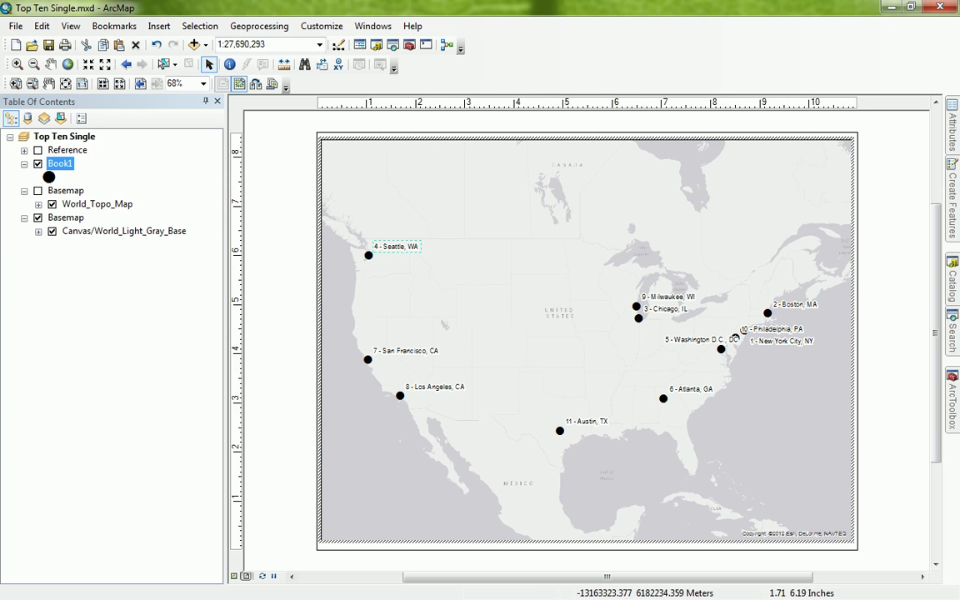
left_click_drag(401, 241, 396, 263)
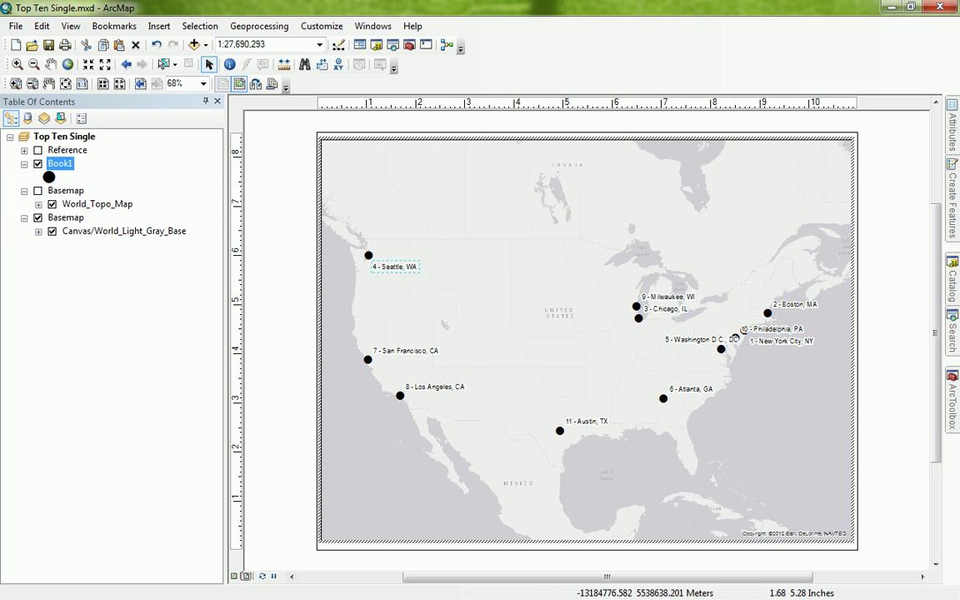
left_click_drag(395, 266, 397, 248)
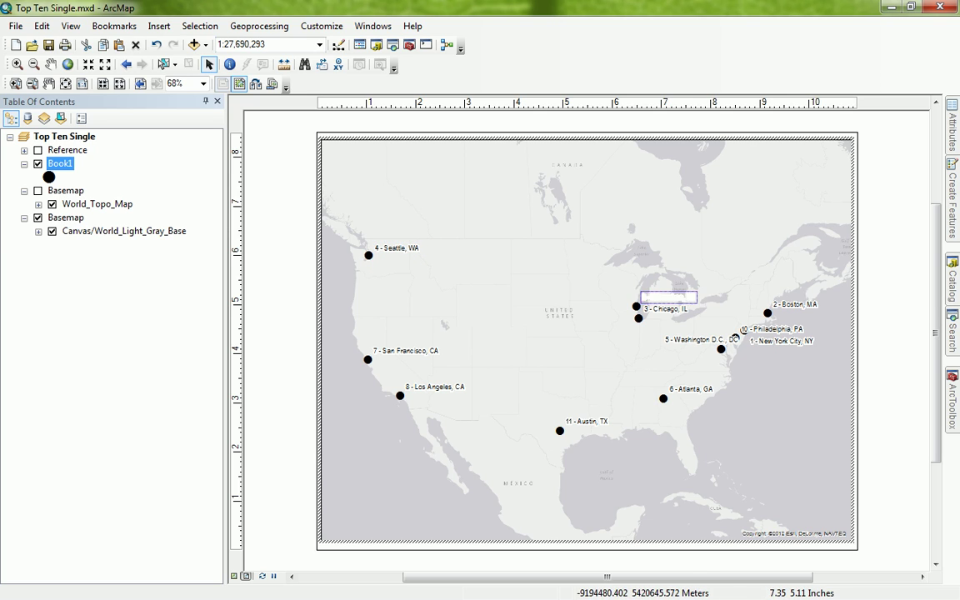
Separate the Milwaukee and Chicago labels, placing Milwaukee at its point's upper right and Chicago at its point's lower right.
left_click_drag(667, 297, 600, 298)
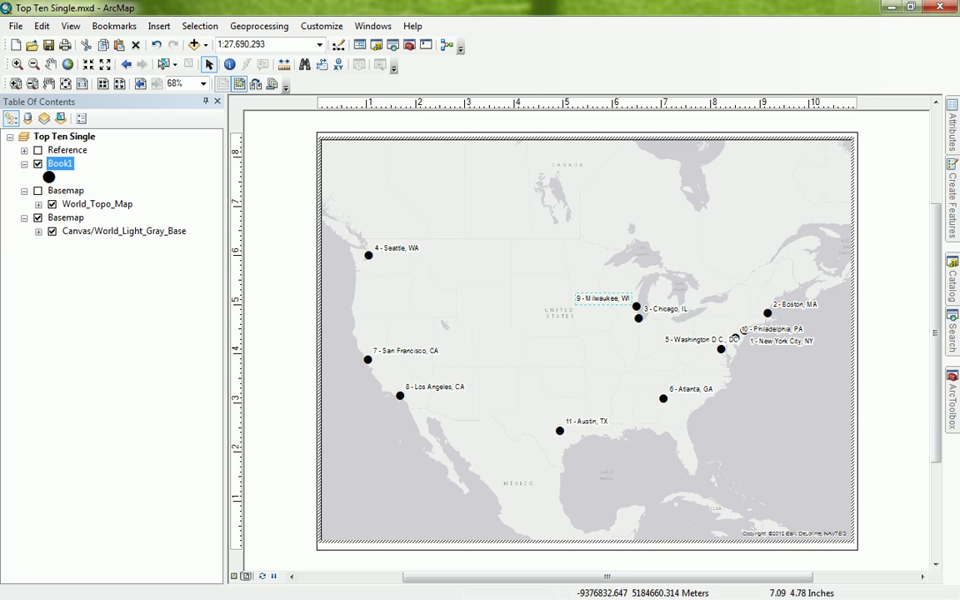
left_click_drag(658, 310, 666, 326)
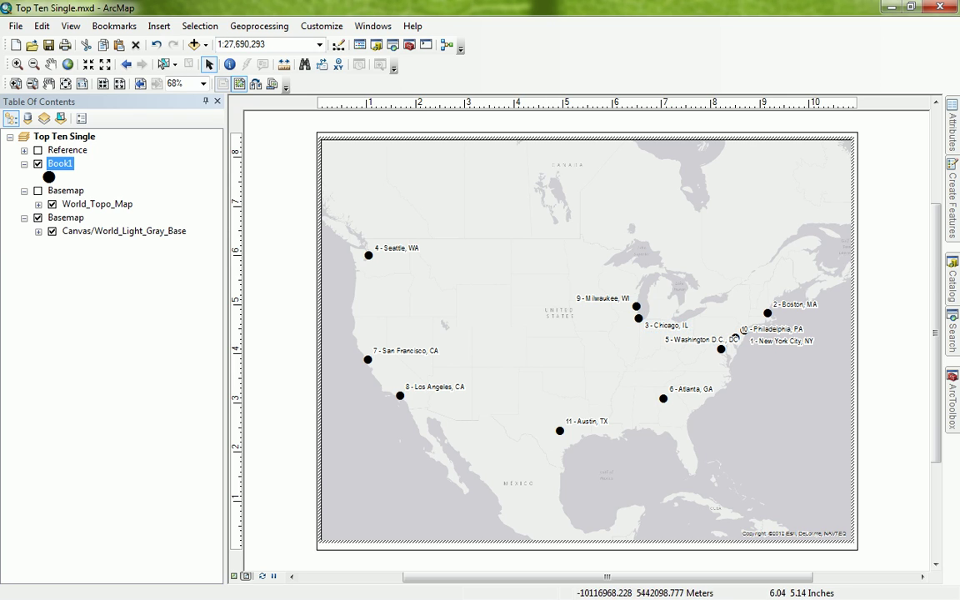
left_click_drag(613, 297, 677, 295)
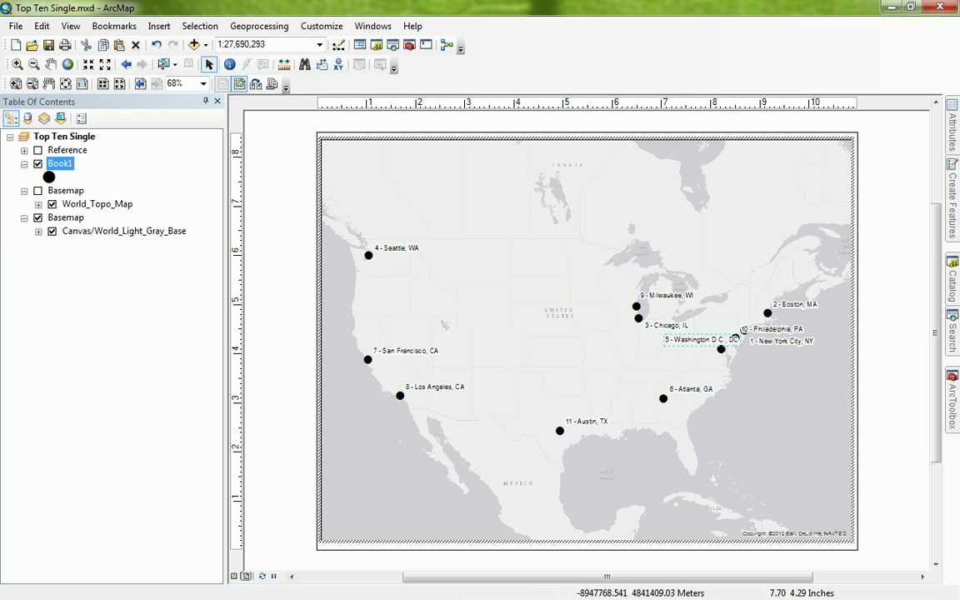
Spread out the Washington D.C., New York City and Philadelphia labels, stacking them along the East Coast beside the points.
left_click_drag(700, 337, 776, 330)
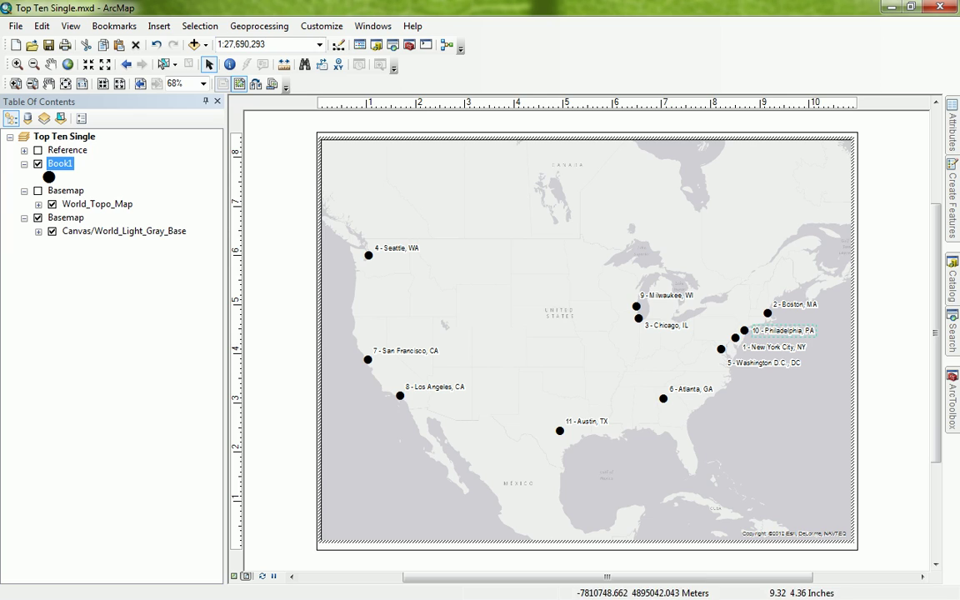
left_click(769, 349)
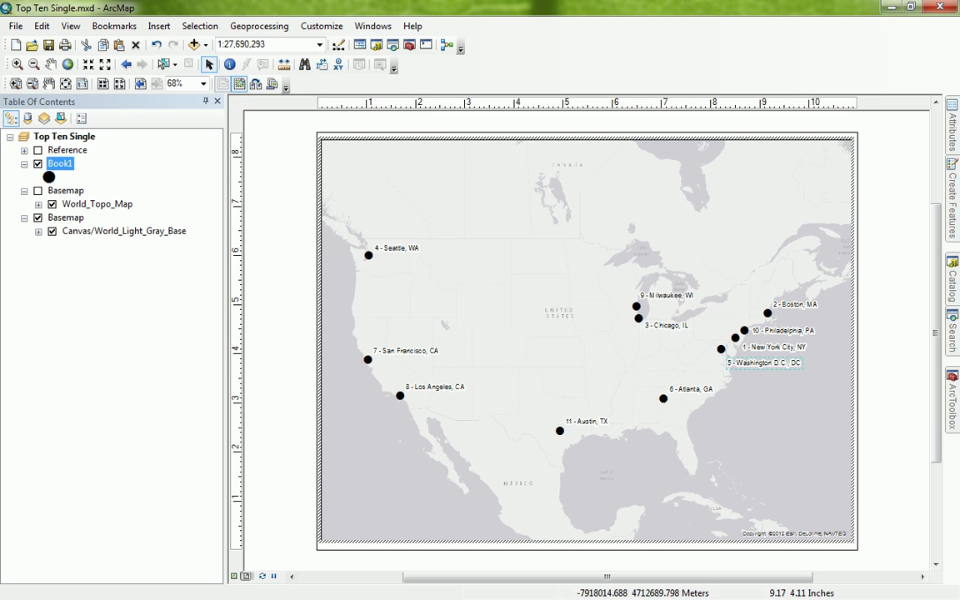
left_click_drag(775, 347, 777, 344)
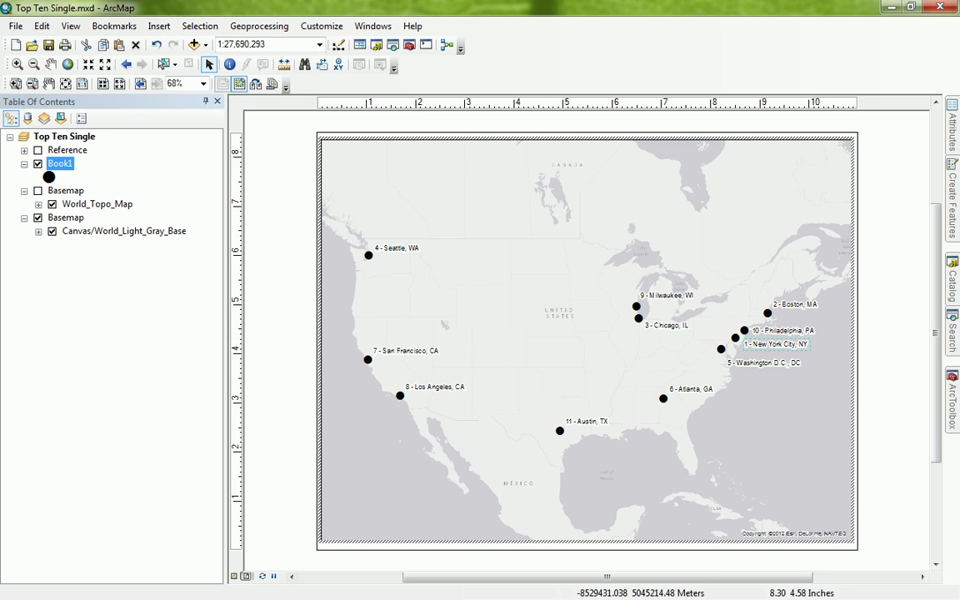
Identify the northernmost of the three clustered East Coast points and swap the New York City and Philadelphia labels to match their points.
left_click(229, 64)
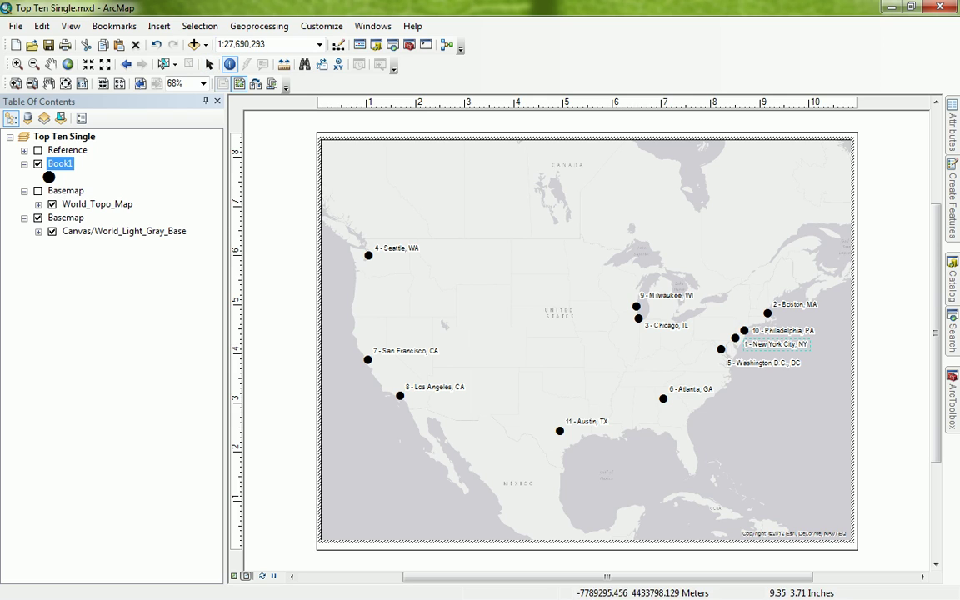
left_click(744, 330)
left_click(209, 64)
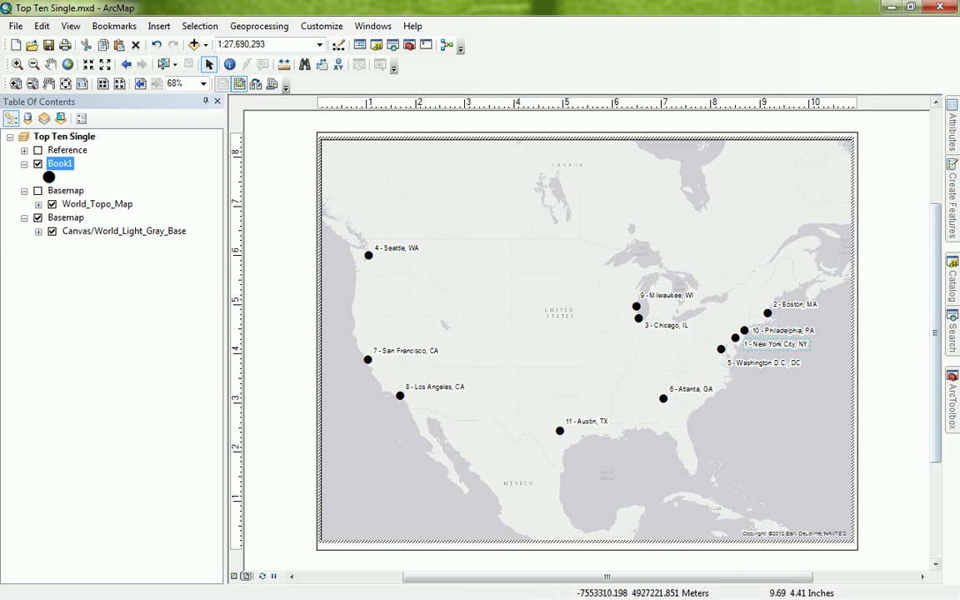
mouse_move(796, 329)
left_mouse_down()
mouse_move(789, 355)
mouse_move(781, 333)
mouse_move(770, 360)
mouse_move(771, 344)
mouse_move(810, 328)
left_mouse_up()
left_click(787, 356)
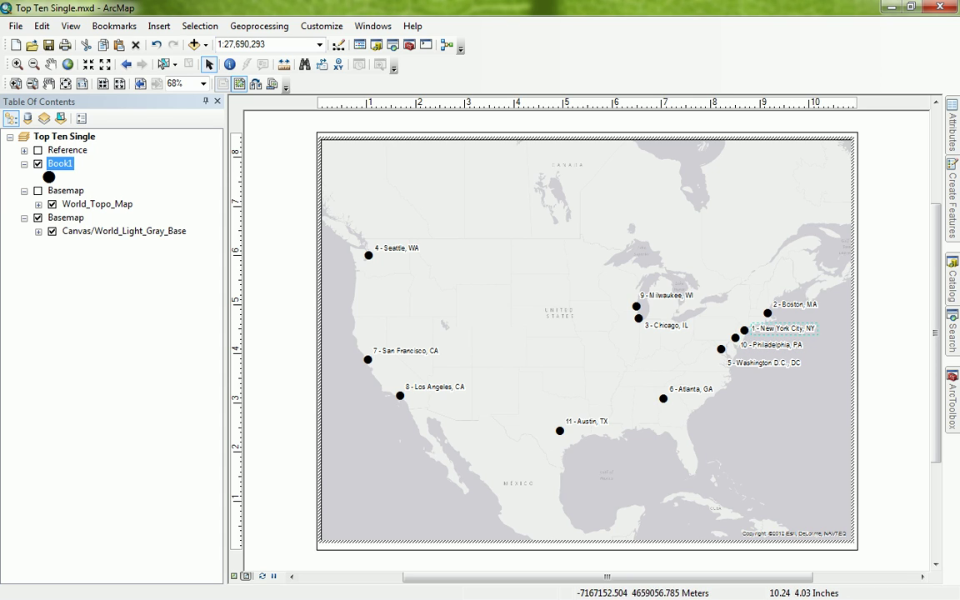
View the Boston label's text properties without changing them, and move the label down directly beside its point.
double_click(796, 304)
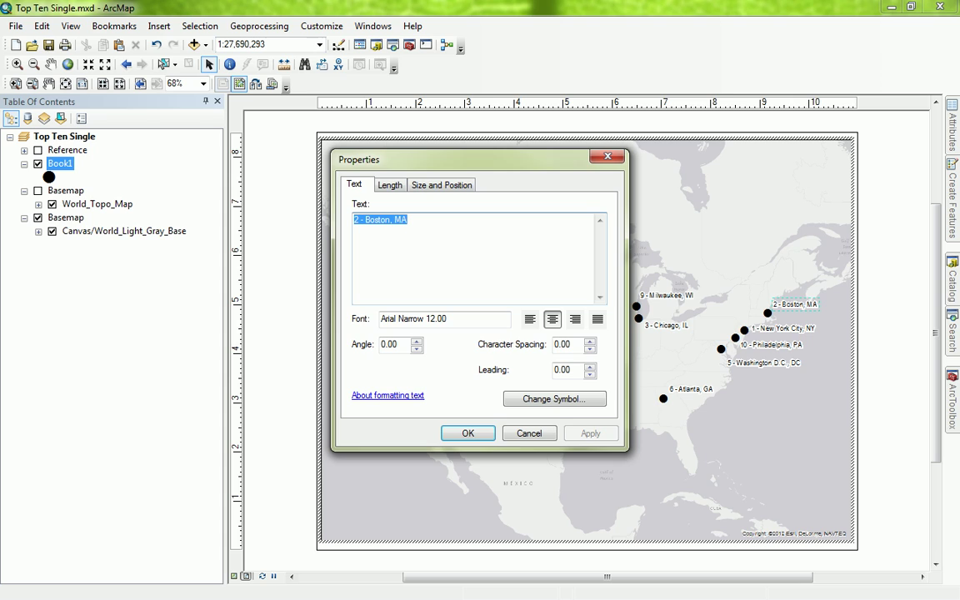
left_click(529, 432)
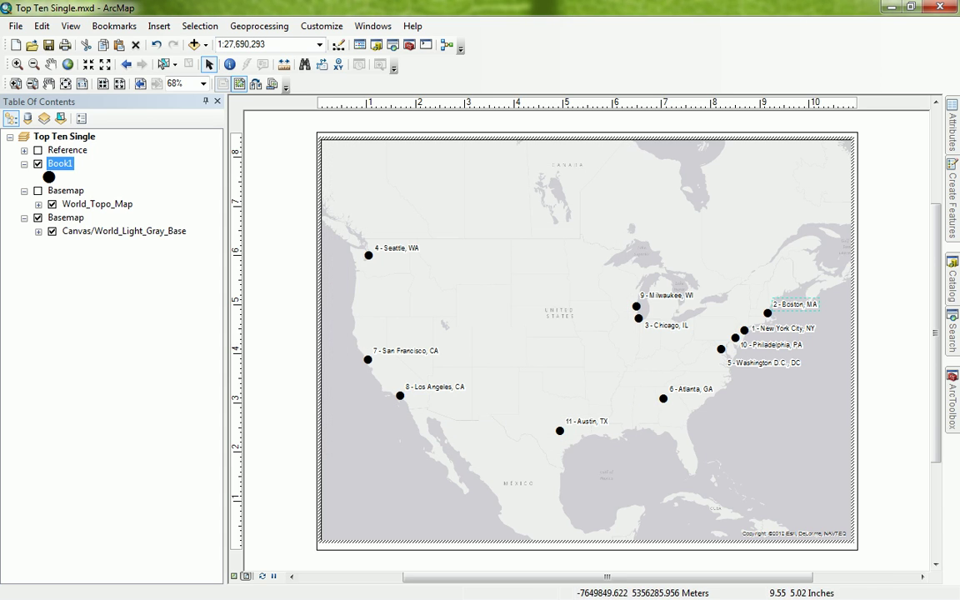
left_click_drag(787, 304, 789, 313)
left_click(778, 361)
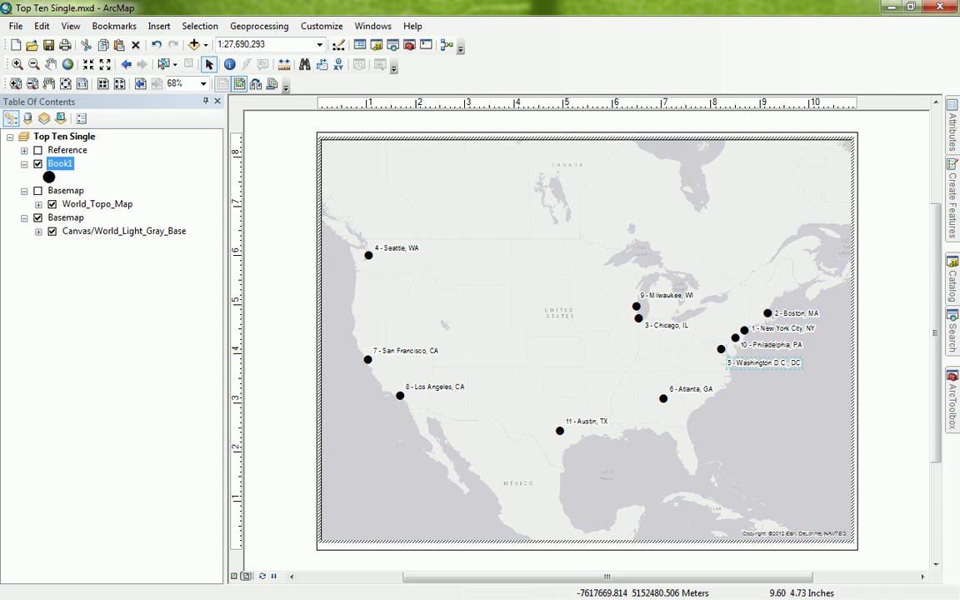
left_click(797, 311)
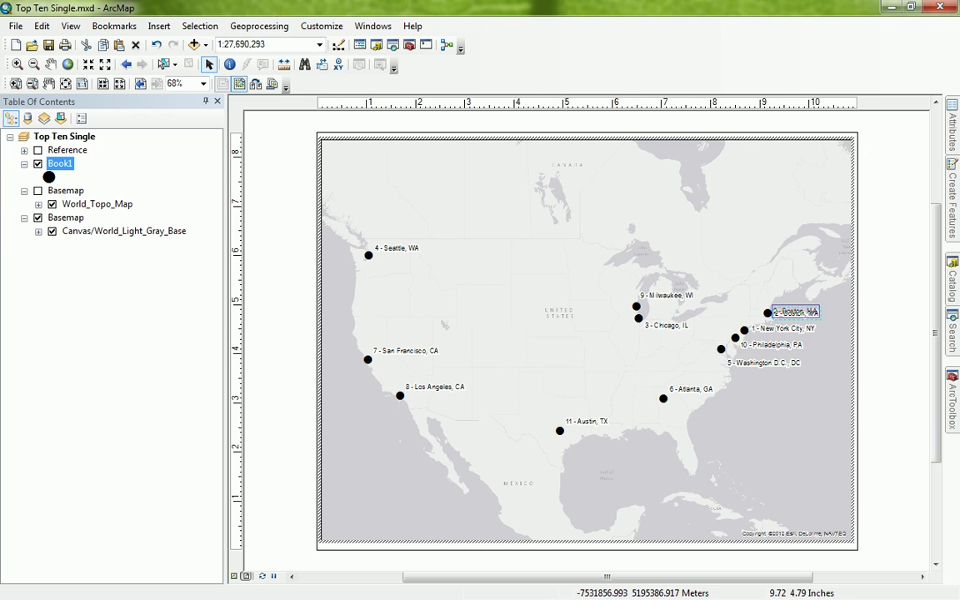
Lower the Atlanta and Austin labels slightly so they sit just right of their points, and end the data frame focus.
left_click(689, 390)
left_click_drag(690, 390, 690, 395)
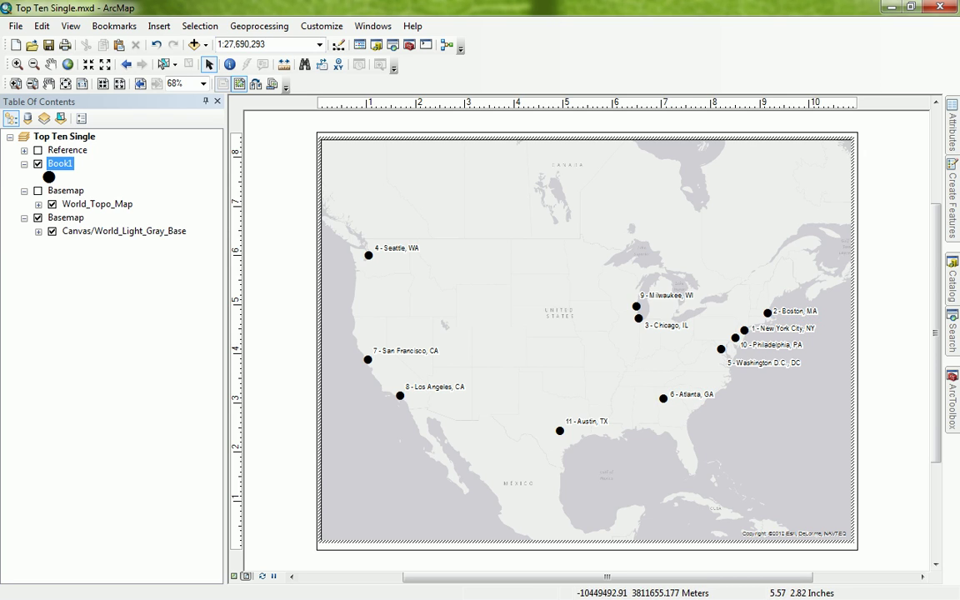
left_click(586, 423)
left_click_drag(586, 425, 587, 430)
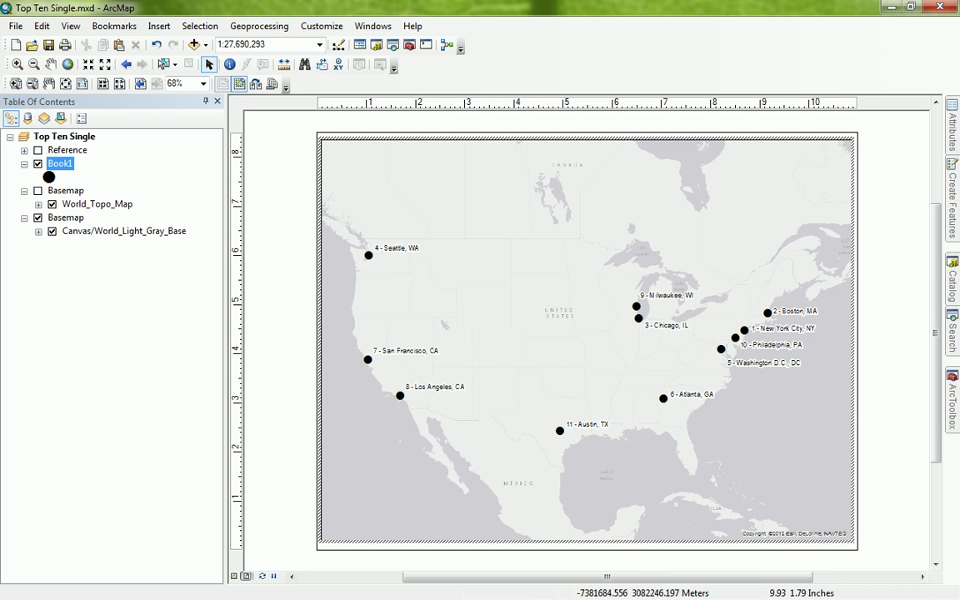
left_click(284, 374)
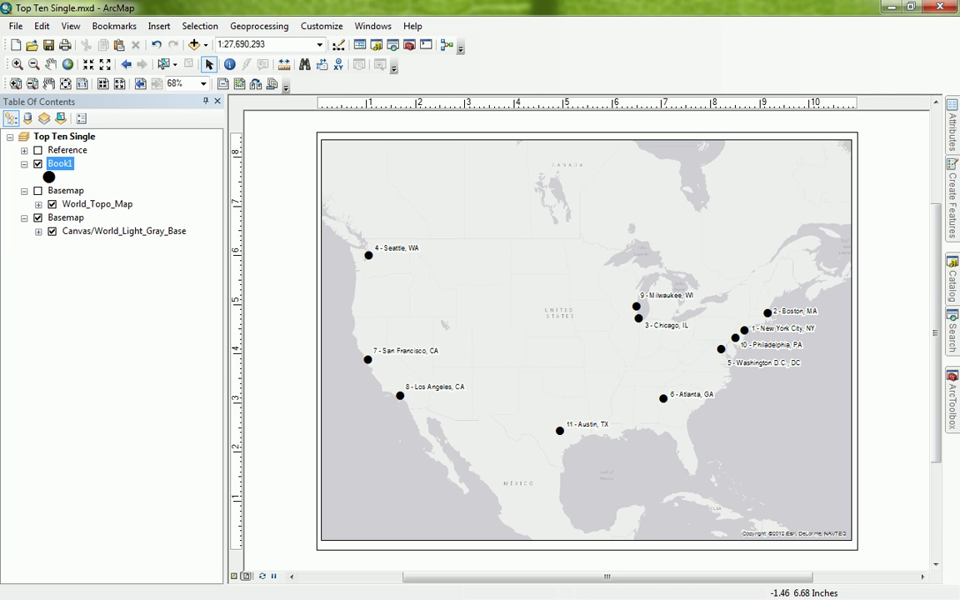
Review the Book1 layer's label expression combining RANK, CITY and State, and close the layer properties without changes.
right_click(61, 164)
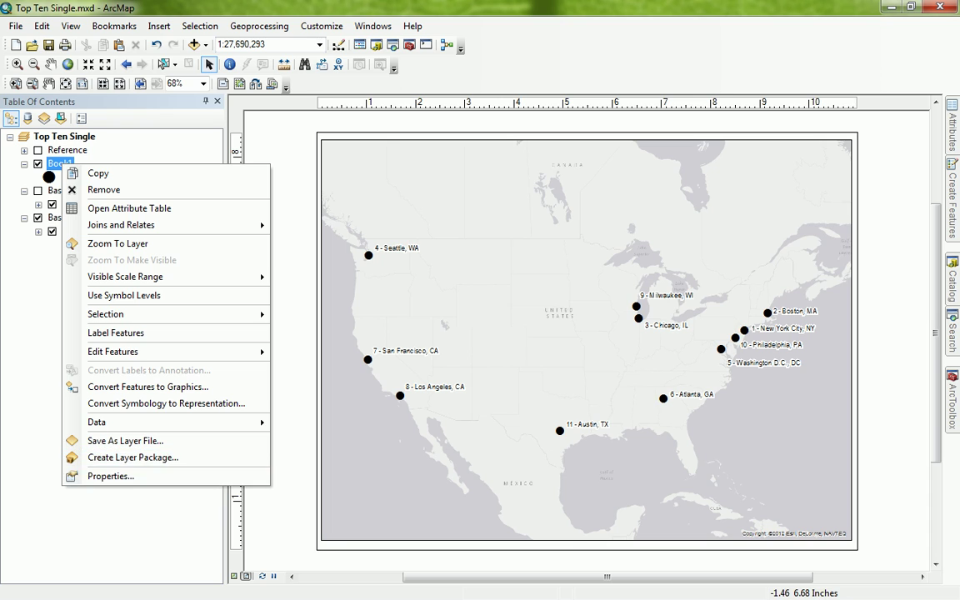
left_click(111, 476)
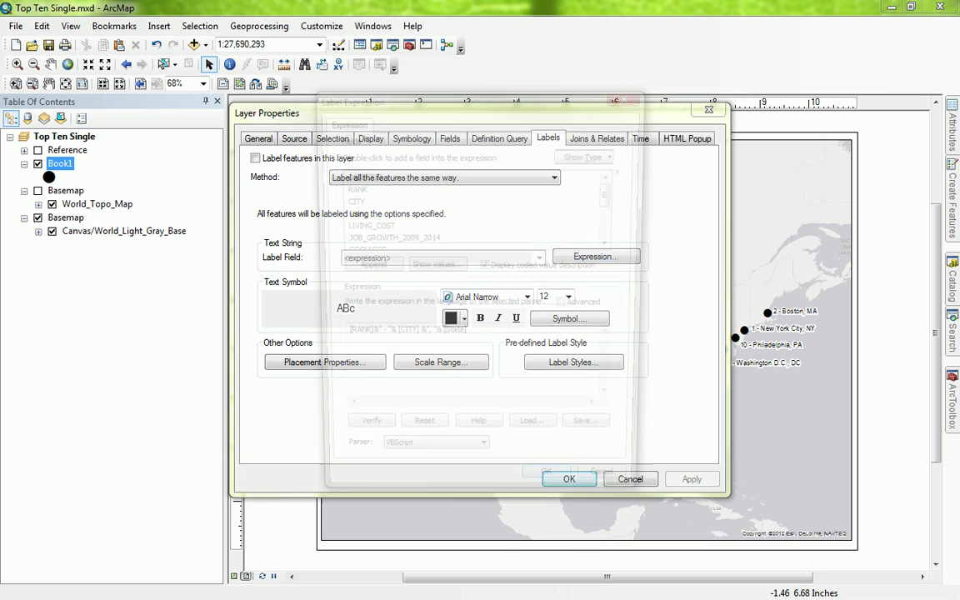
key("alt+e")
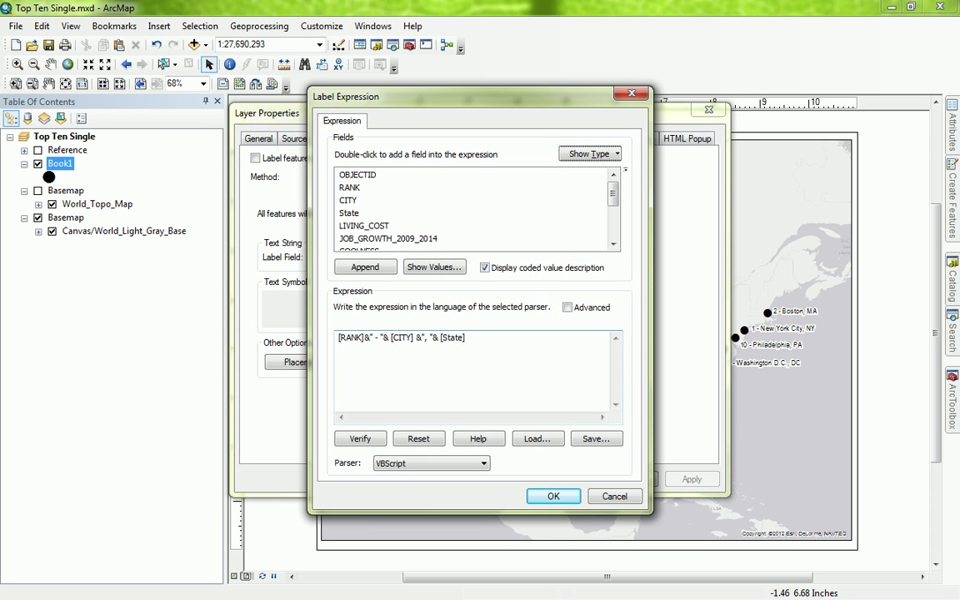
key("Return")
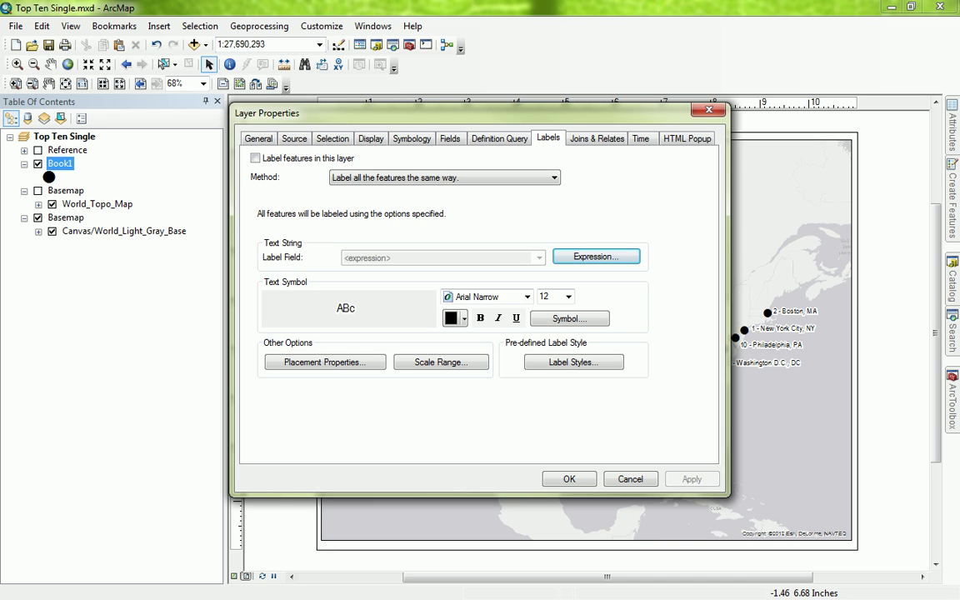
key("alt+e")
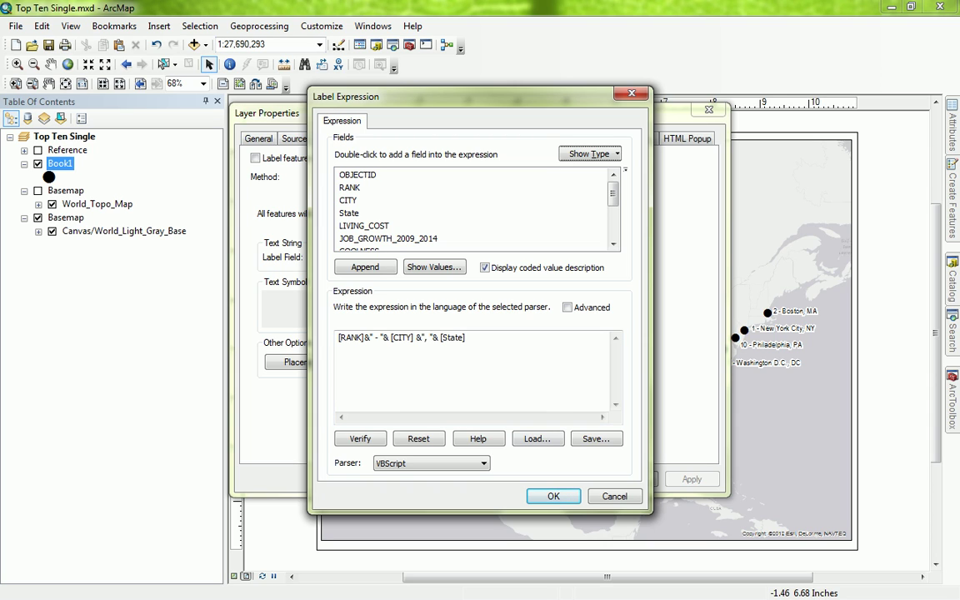
left_click(614, 495)
left_click(630, 479)
Examine the RANK, CITY and State fields in the Book1 attribute table, and close the table.
right_click(51, 163)
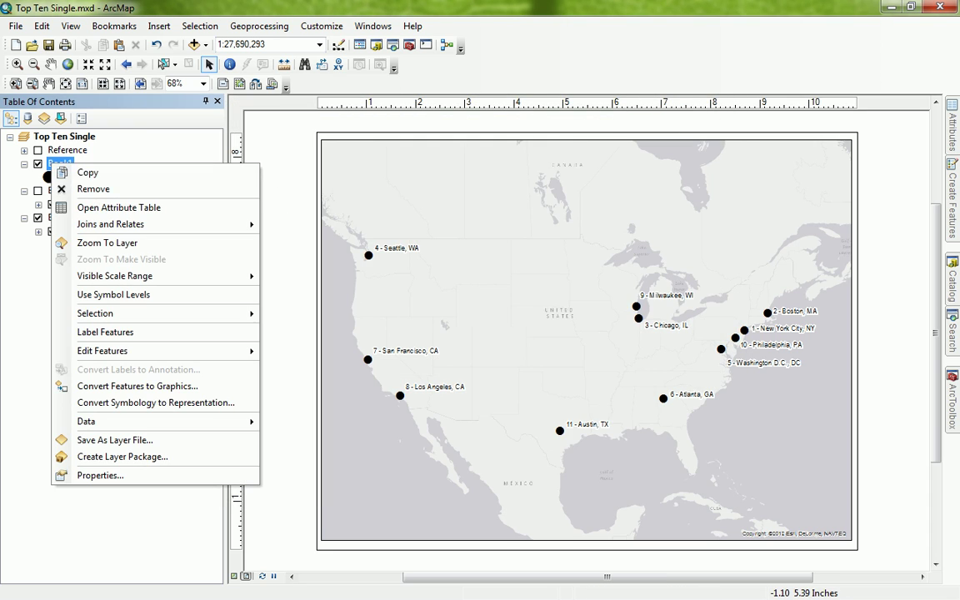
left_click(117, 208)
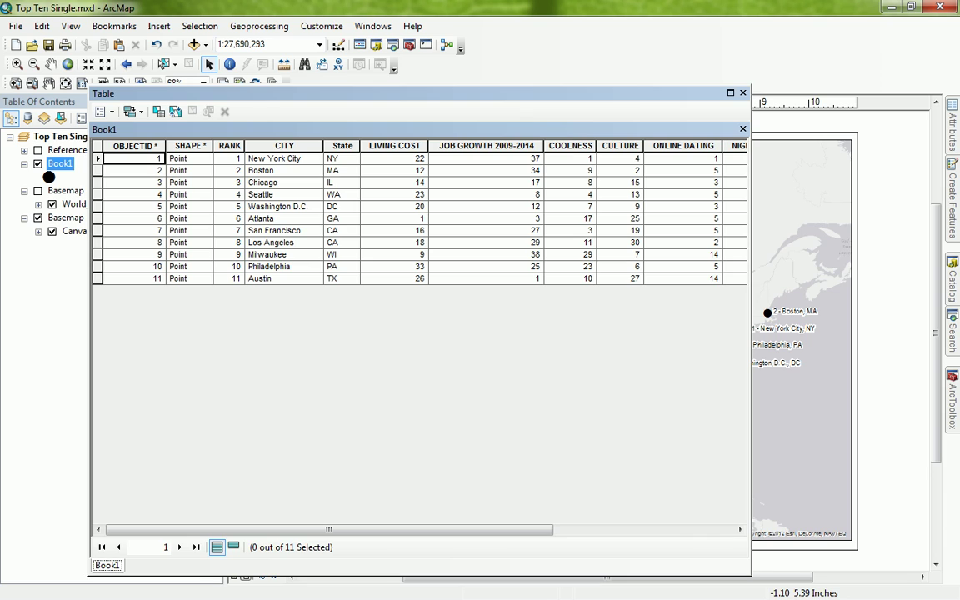
left_click(743, 92)
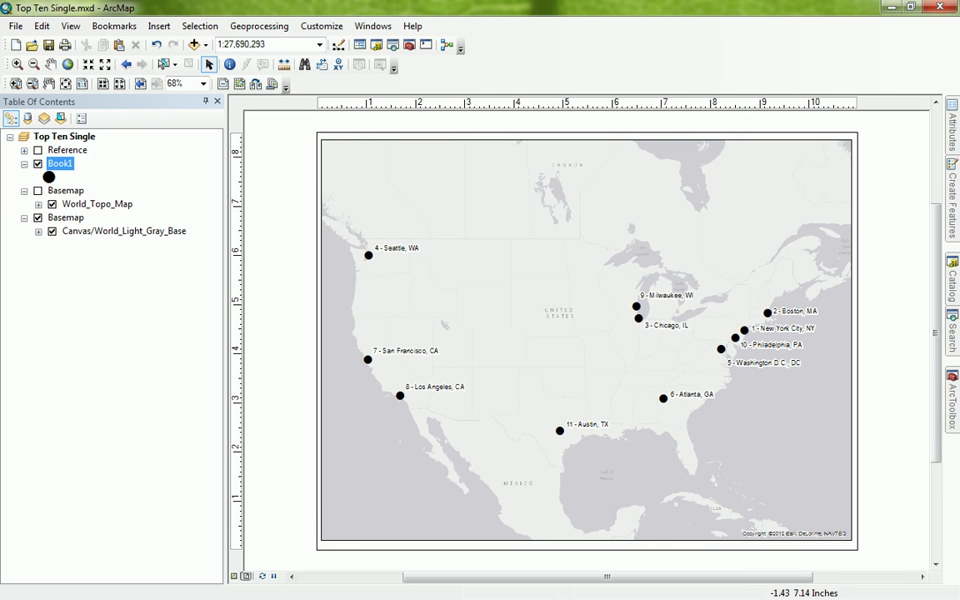
Review the halo mask settings of the Book1 layer's label text symbol, and close all the dialogs without changes.
right_click(60, 162)
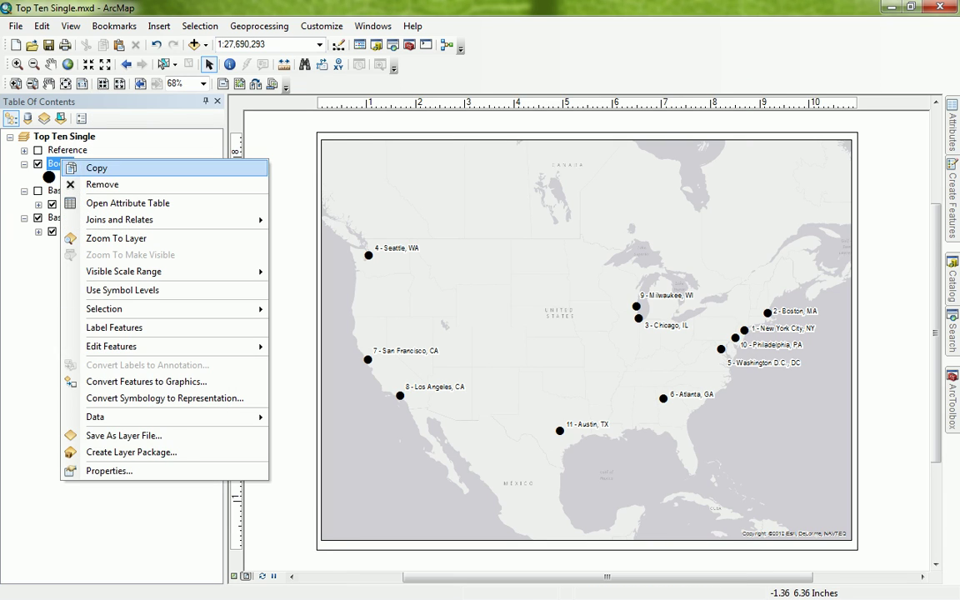
left_click(109, 471)
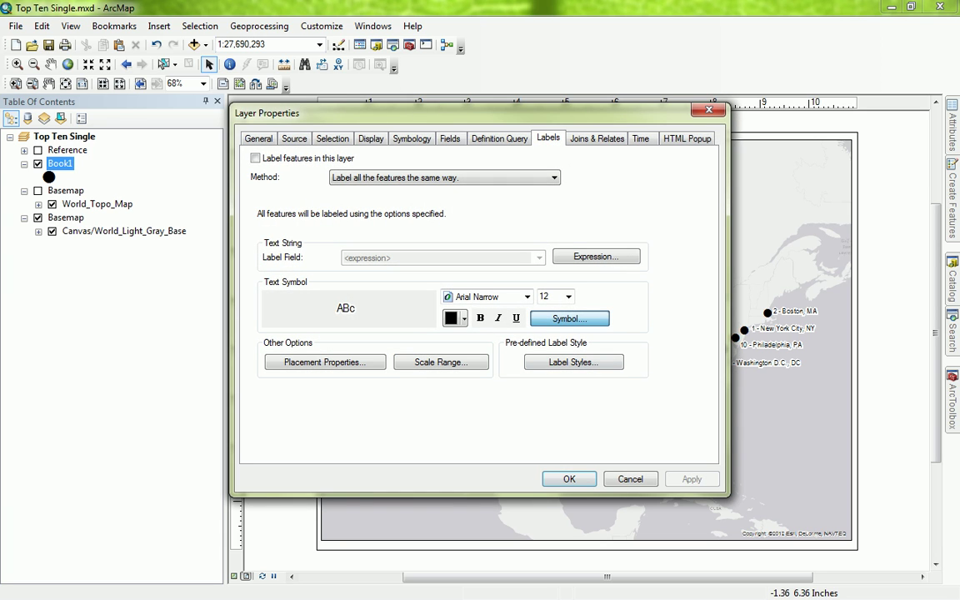
left_click(569, 319)
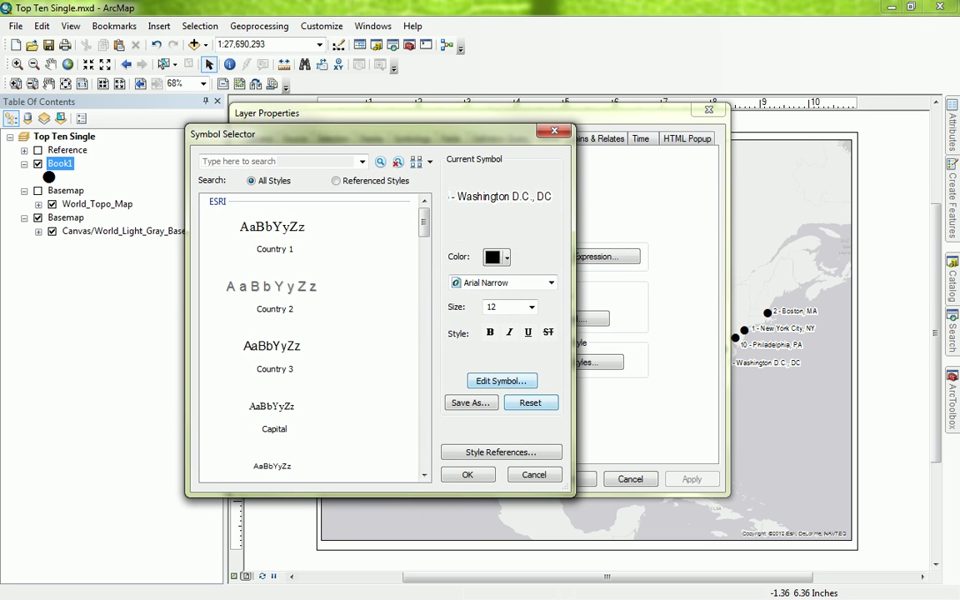
left_click(501, 380)
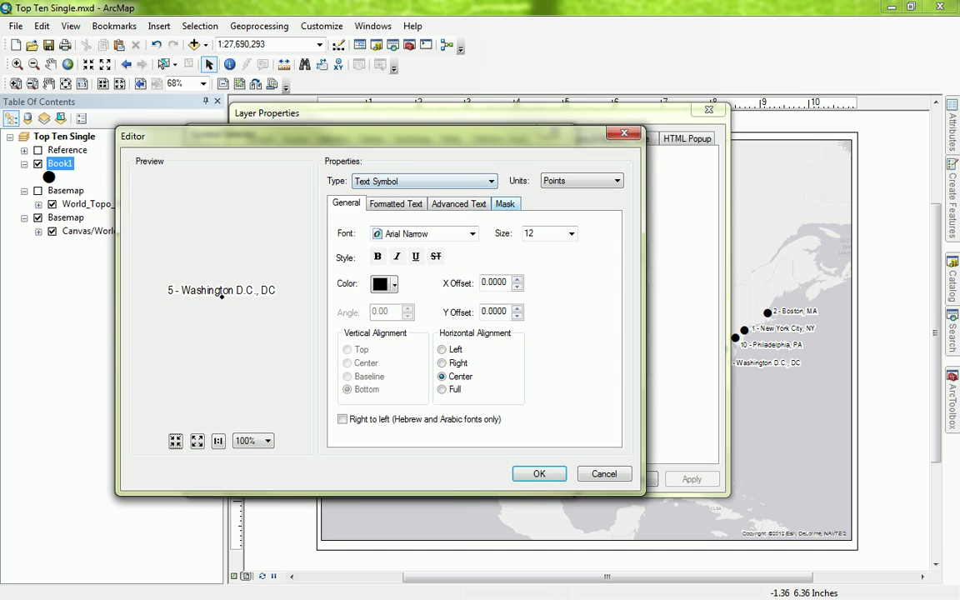
left_click(505, 203)
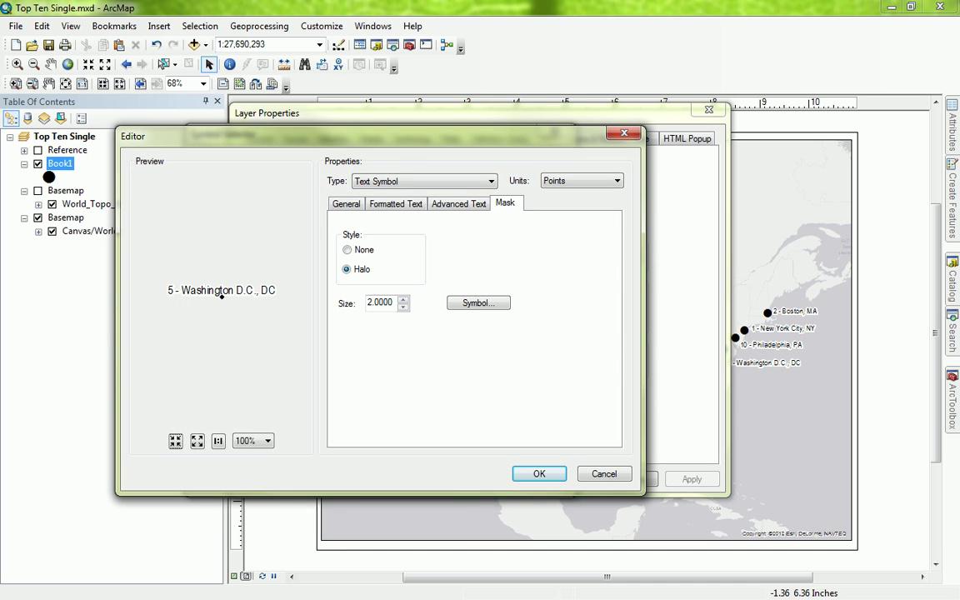
left_click(603, 473)
left_click(533, 473)
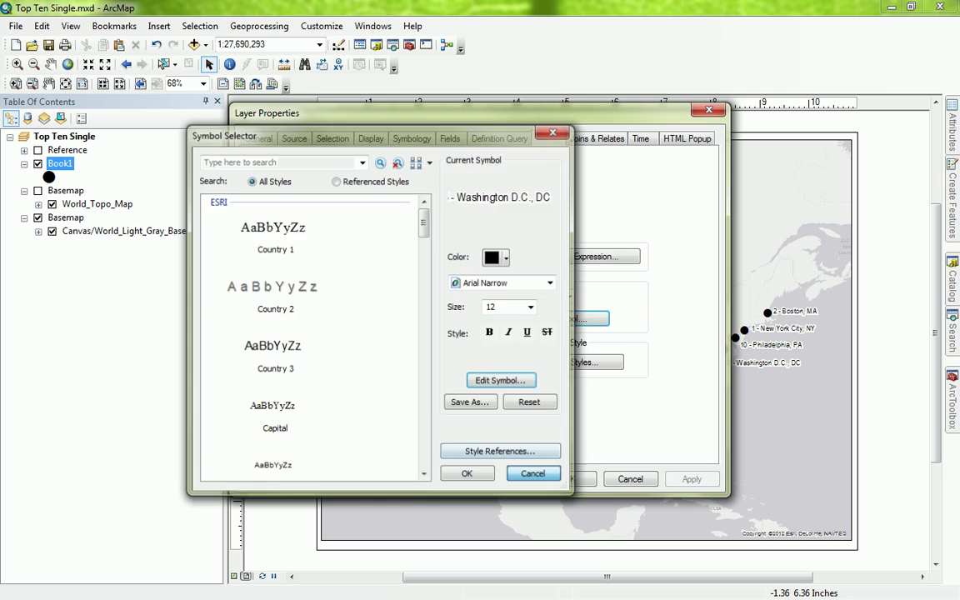
left_click(630, 478)
left_click(629, 477)
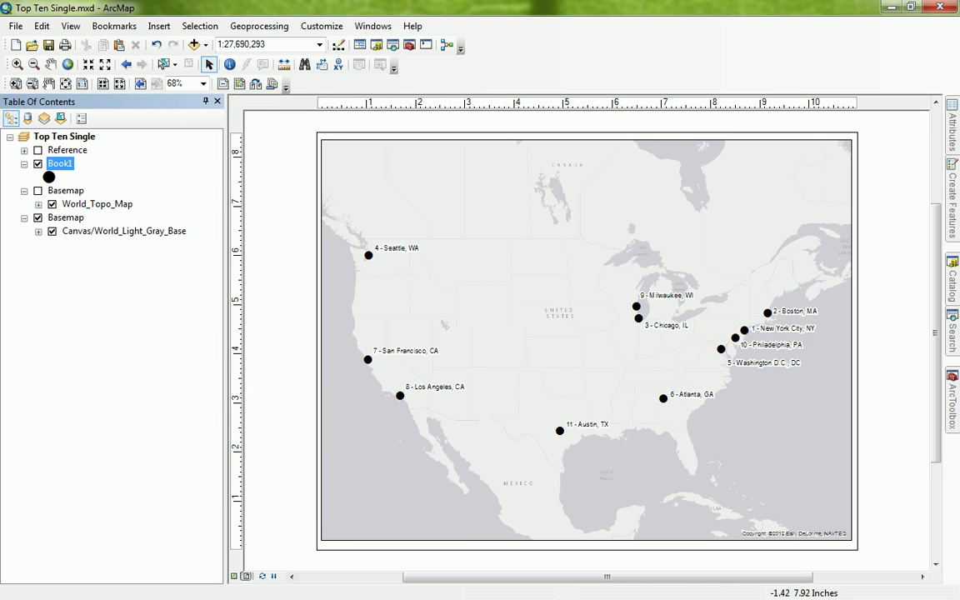
right_click(65, 164)
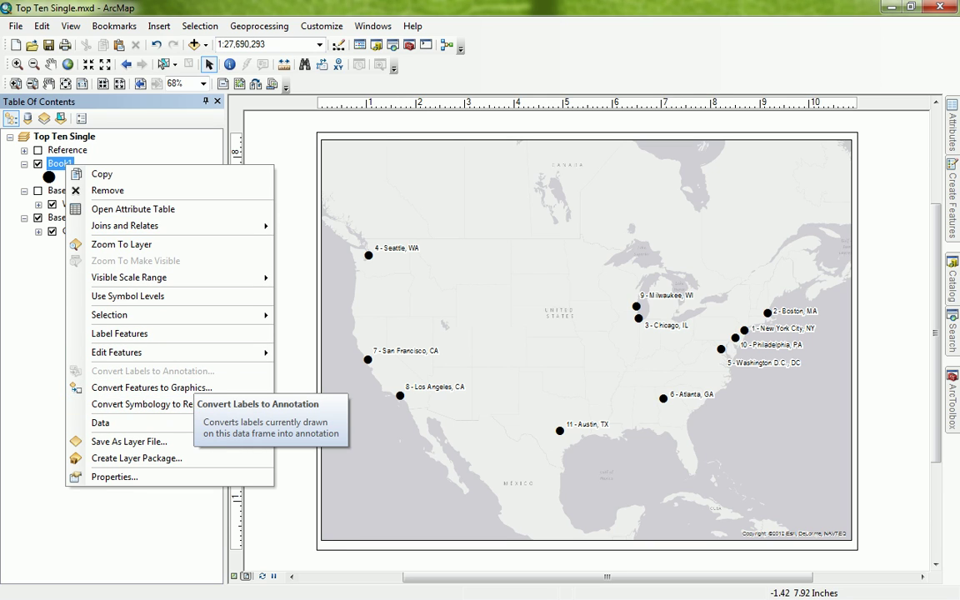
left_click(265, 118)
Focus the data frame on the layout and select the Seattle annotation label.
right_click(418, 248)
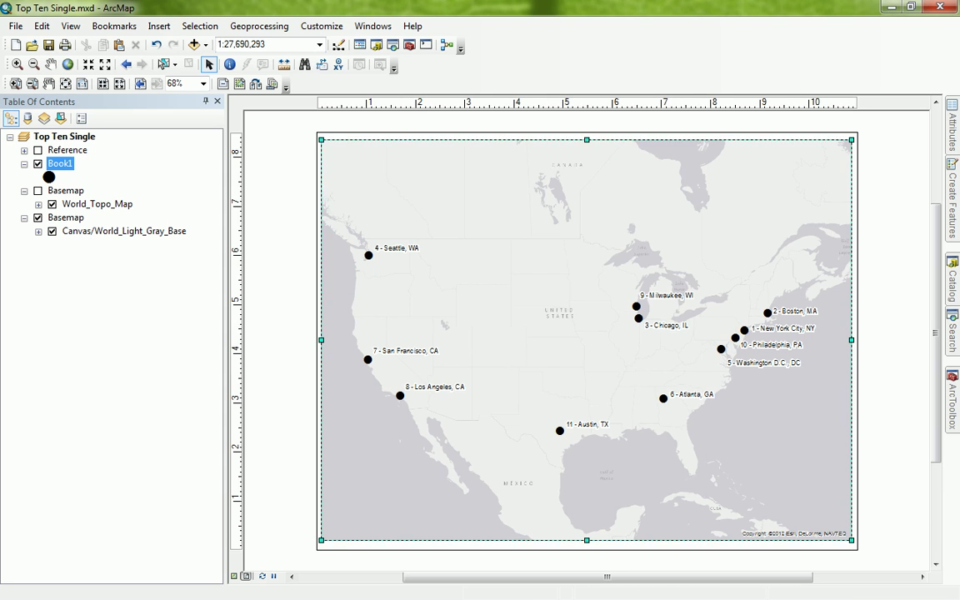
double_click(418, 247)
left_click(397, 248)
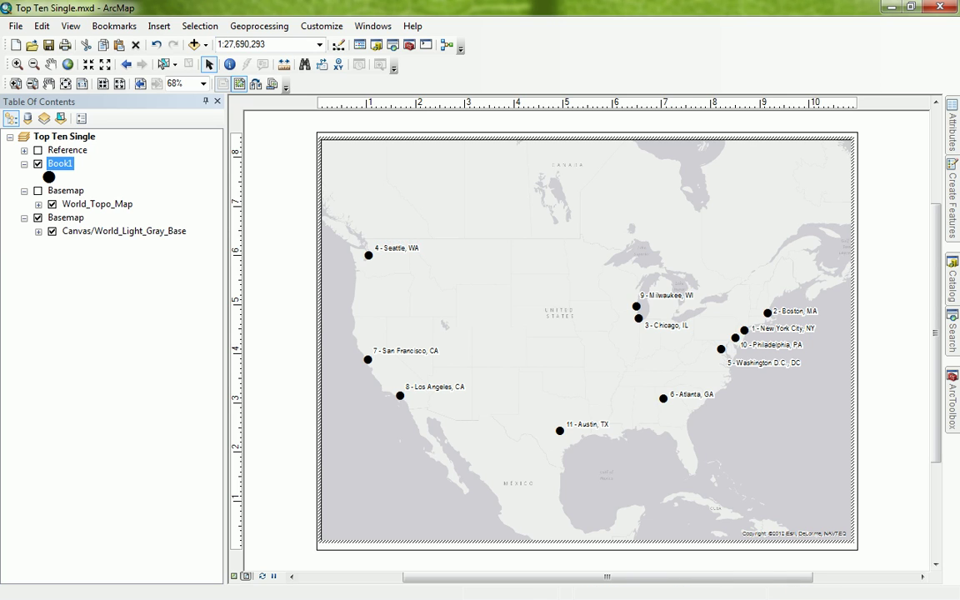